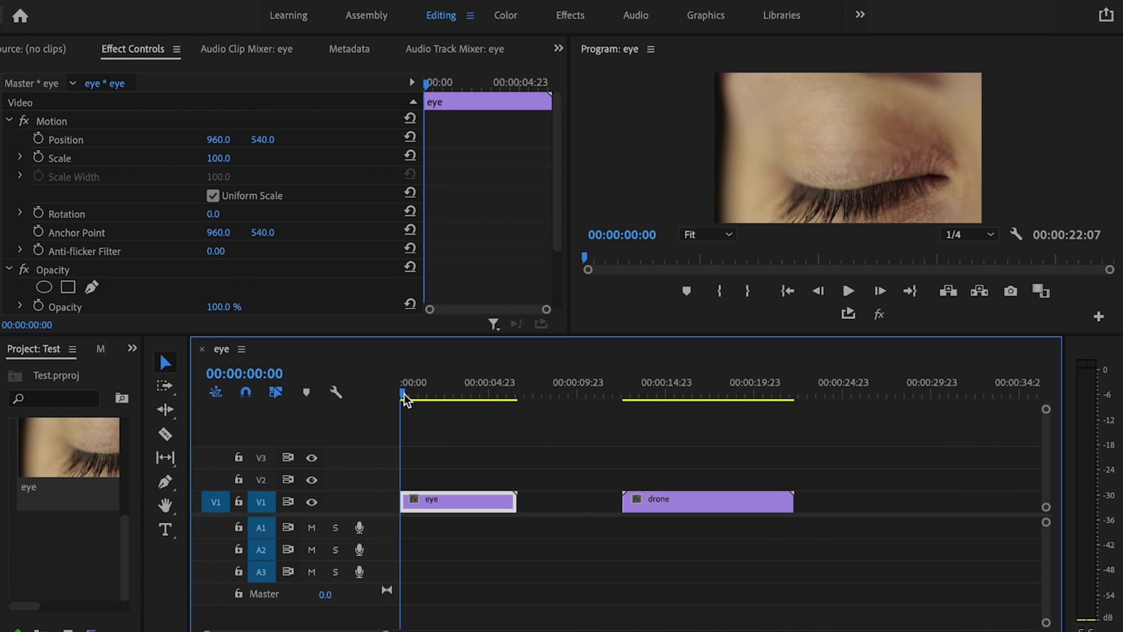
Step: Scrub the playhead to 00:00:12:15 inside the drone clip and open the Program monitor button editor
drag(405, 400, 306, 394)
drag(404, 399, 621, 404)
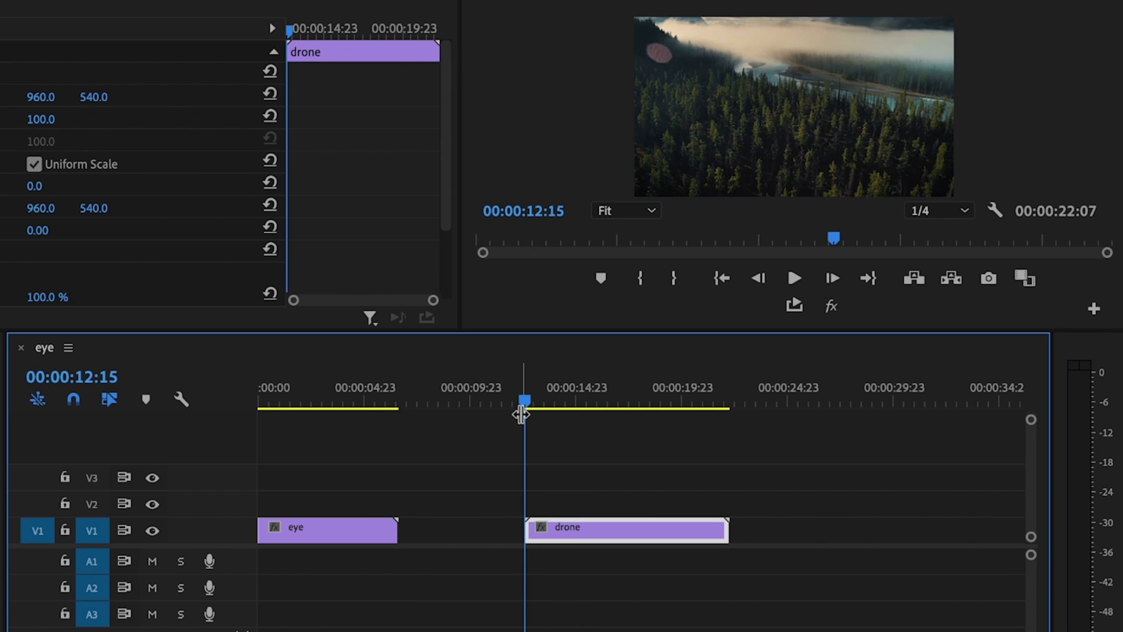
click(1094, 308)
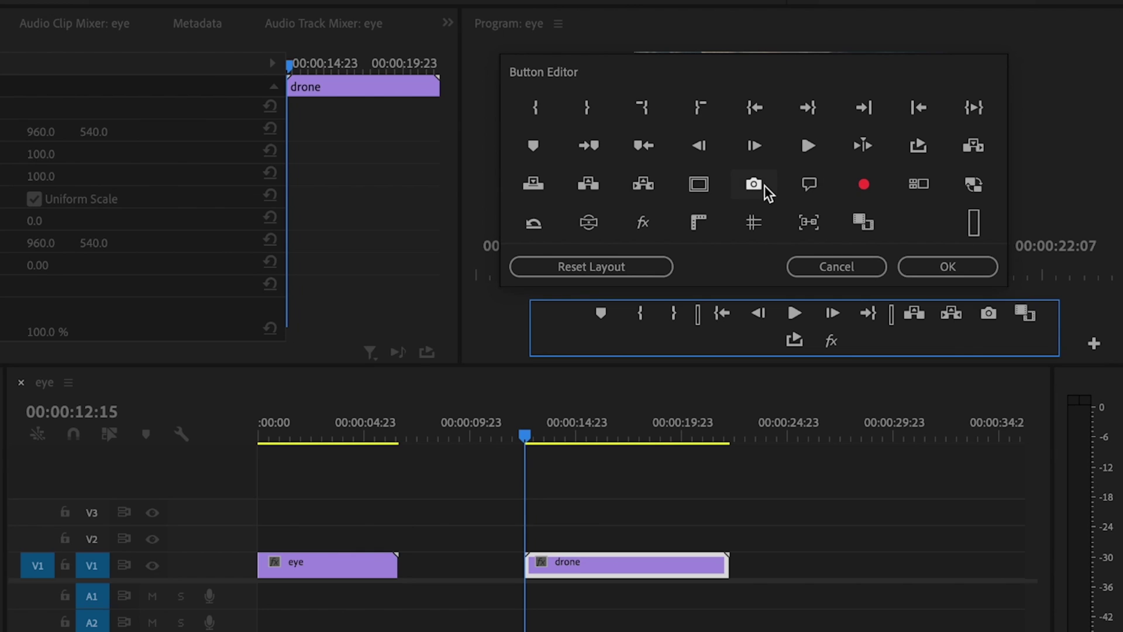
Step: Add the Export Frame button to the Program monitor's button bar and confirm
drag(759, 185, 981, 318)
click(958, 266)
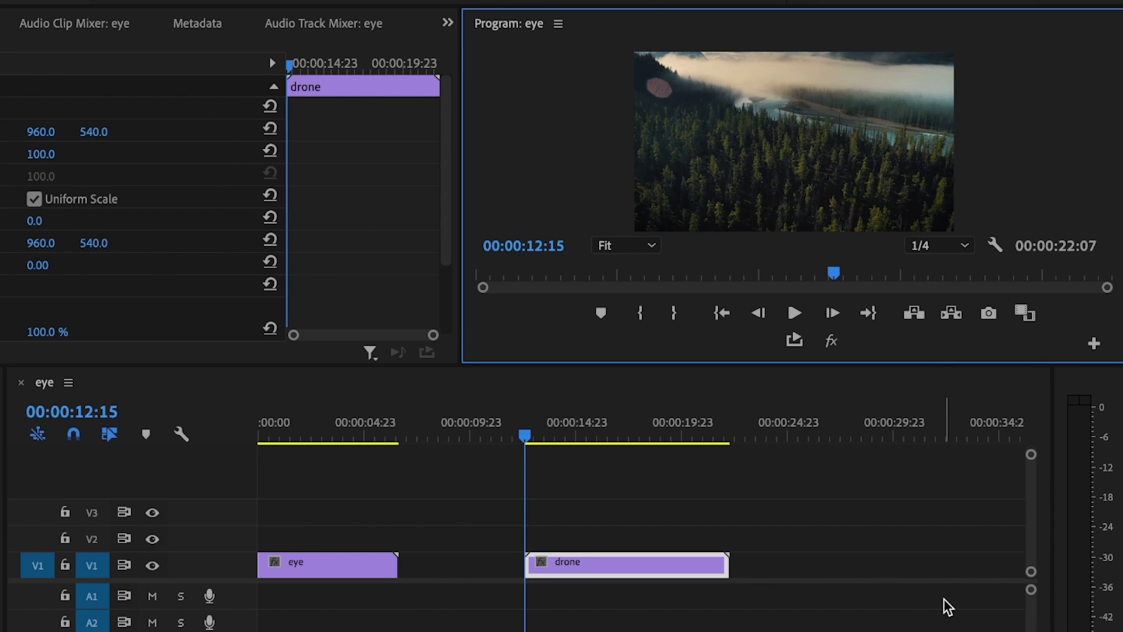
Step: Export the current frame as JPEG 'drone frame' into 05 GFX, importing it into the project
click(988, 320)
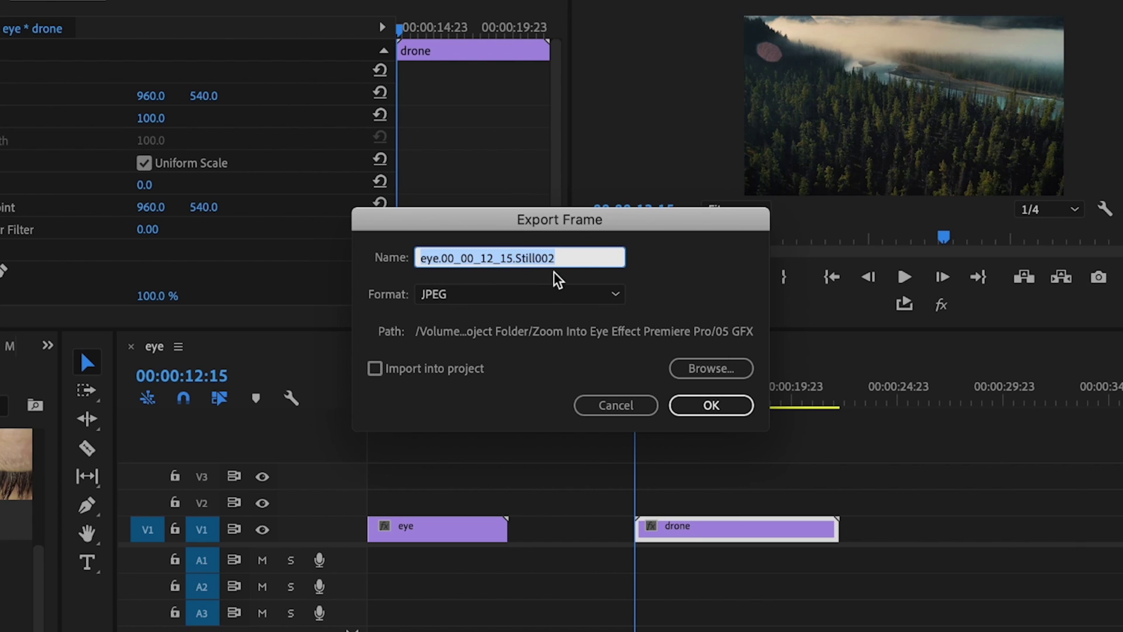
key(BackSpace)
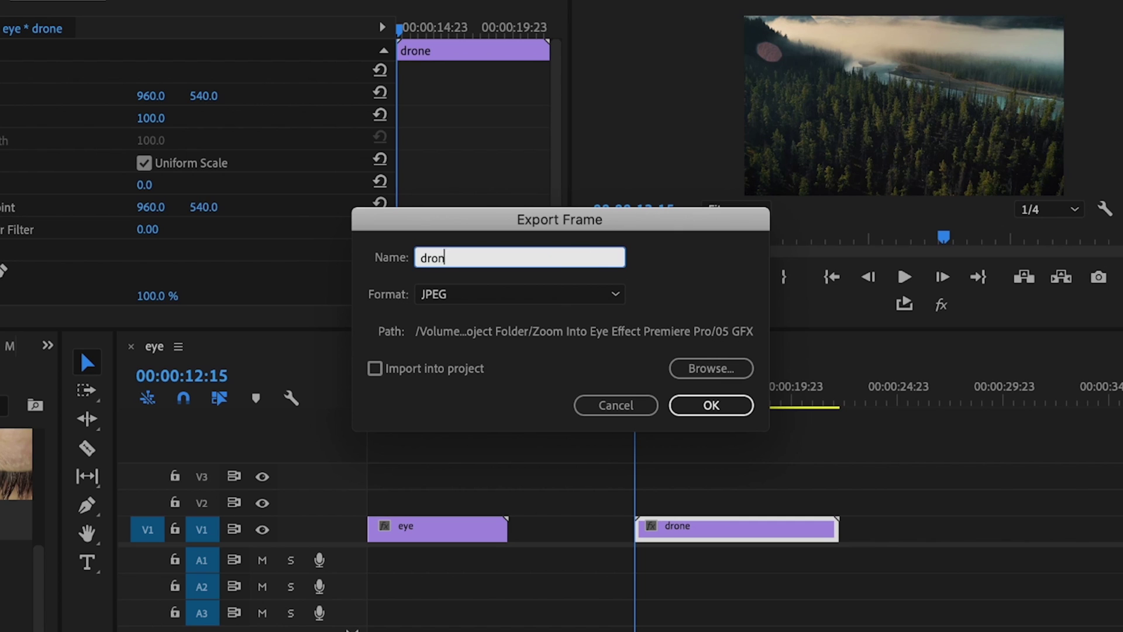
click(719, 376)
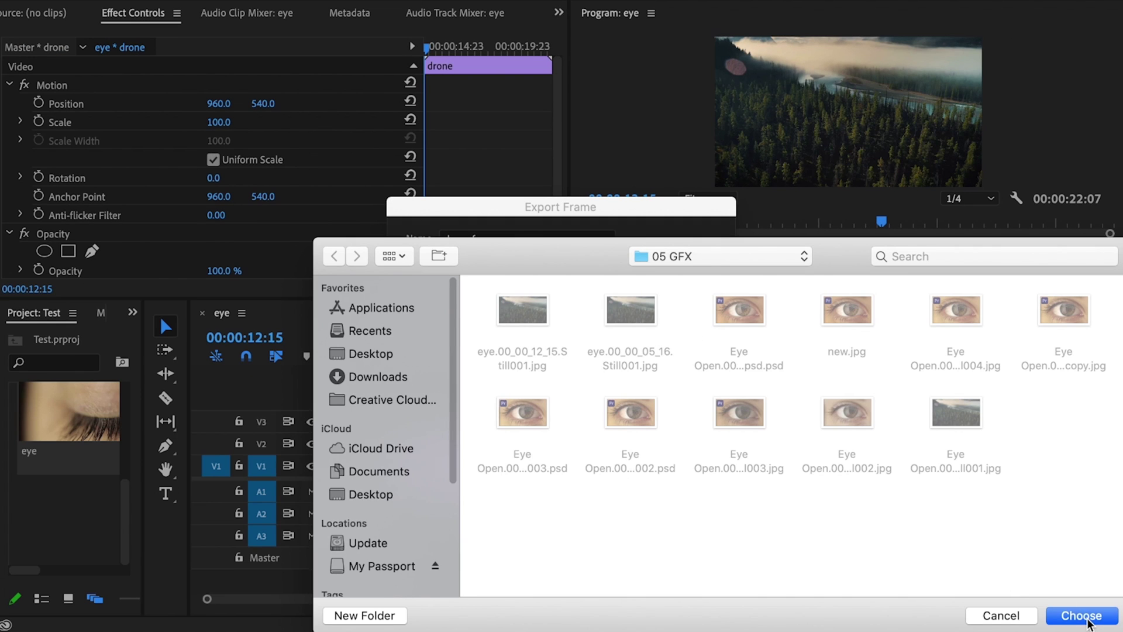
click(1082, 615)
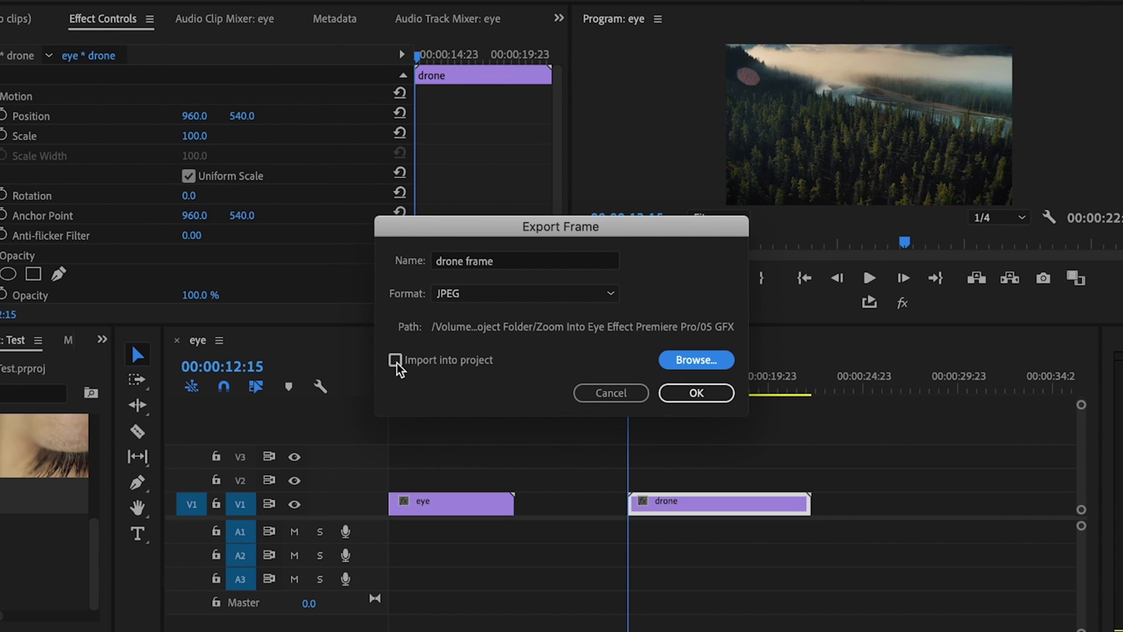
click(396, 360)
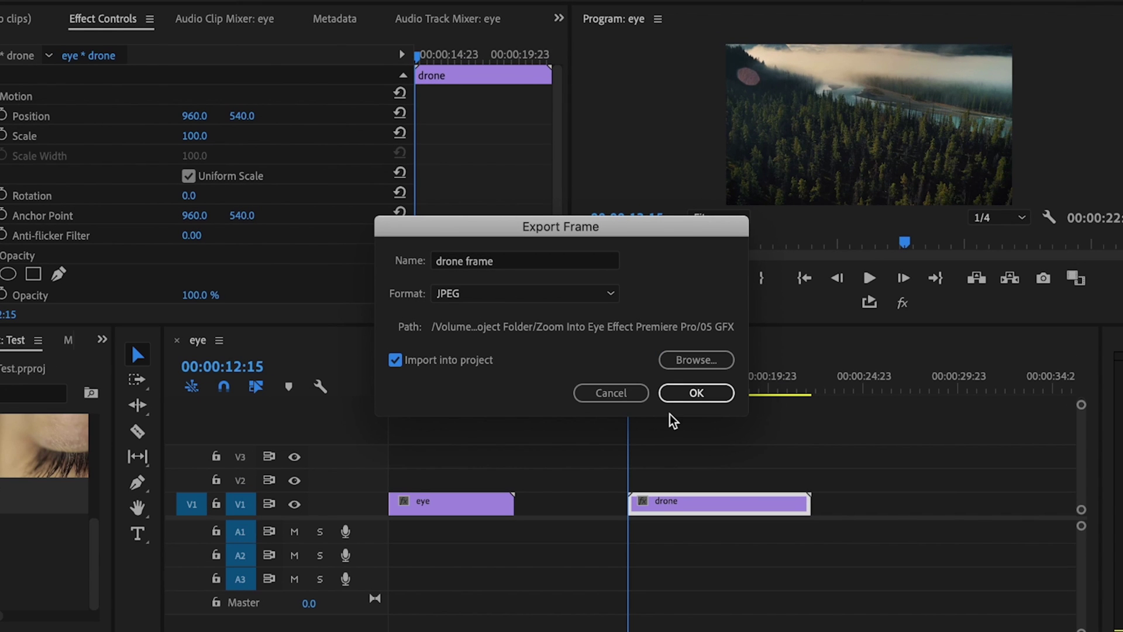
click(717, 398)
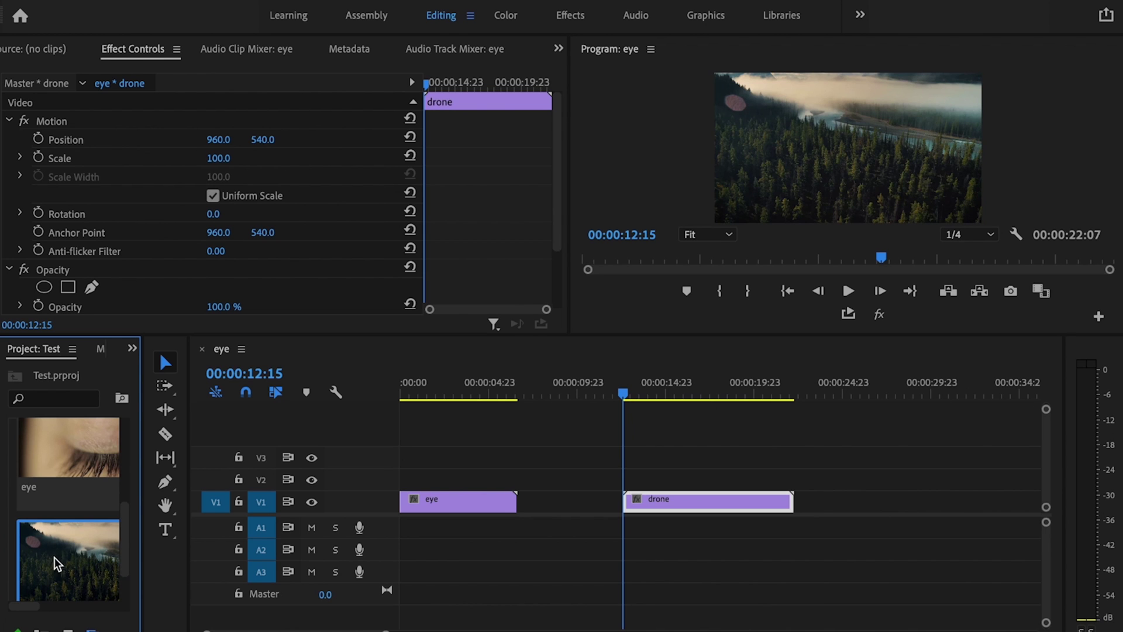
Step: Place drone frame.jpg on V2 above the eye clip, starting at 00:00:01:06, and scale it down
drag(57, 558, 479, 478)
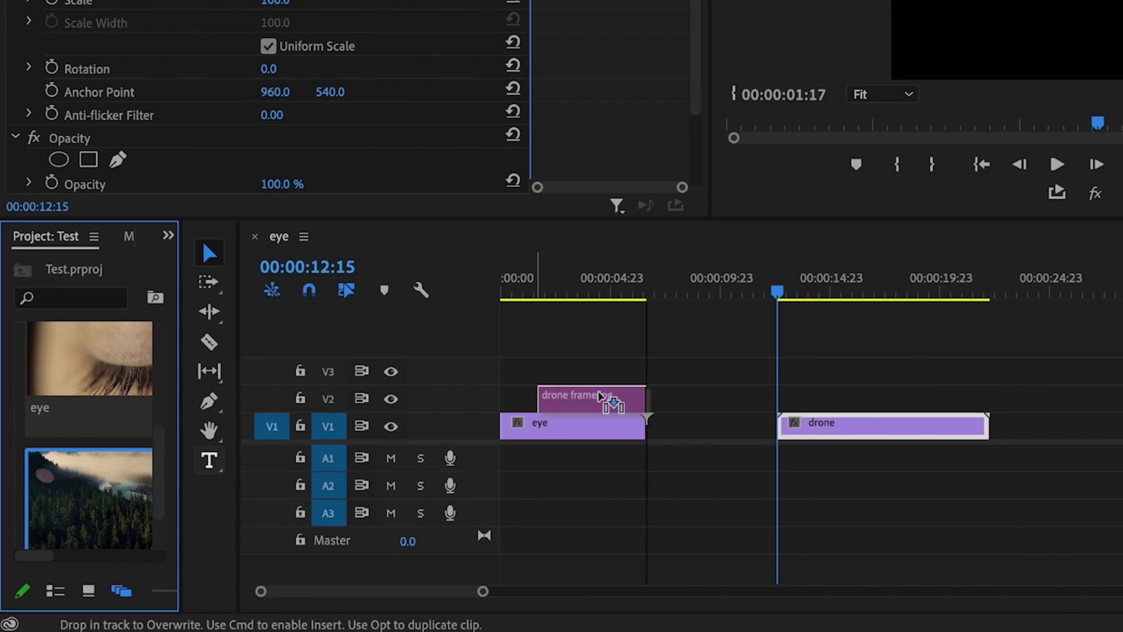
mouse_move(600, 397)
mouse_down()
mouse_move(644, 395)
mouse_move(611, 392)
mouse_up()
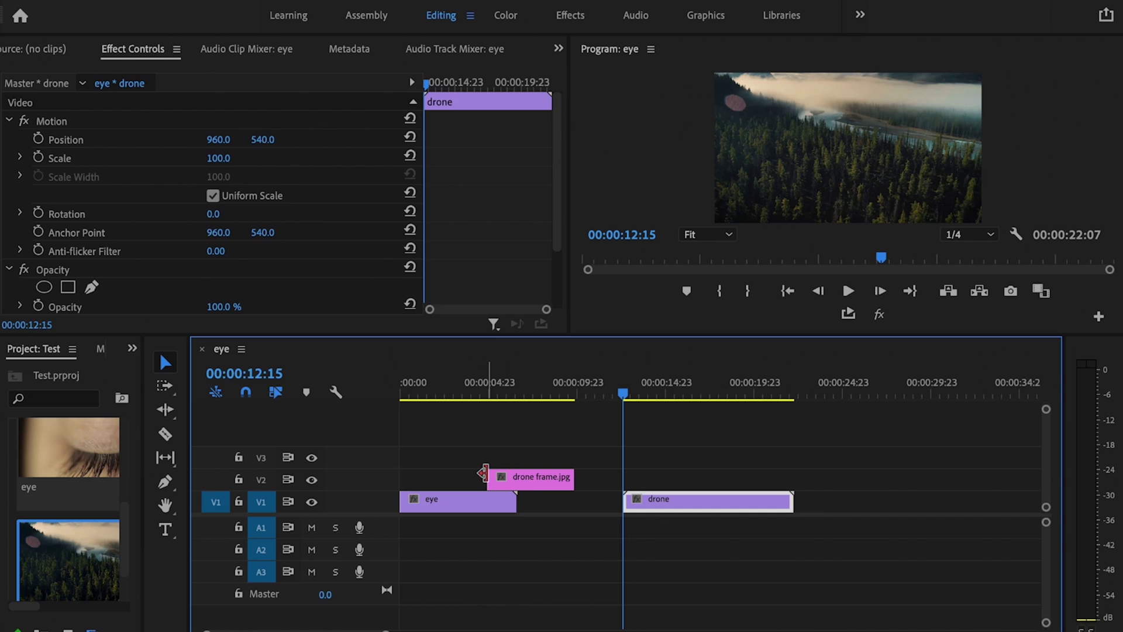
drag(534, 384, 426, 381)
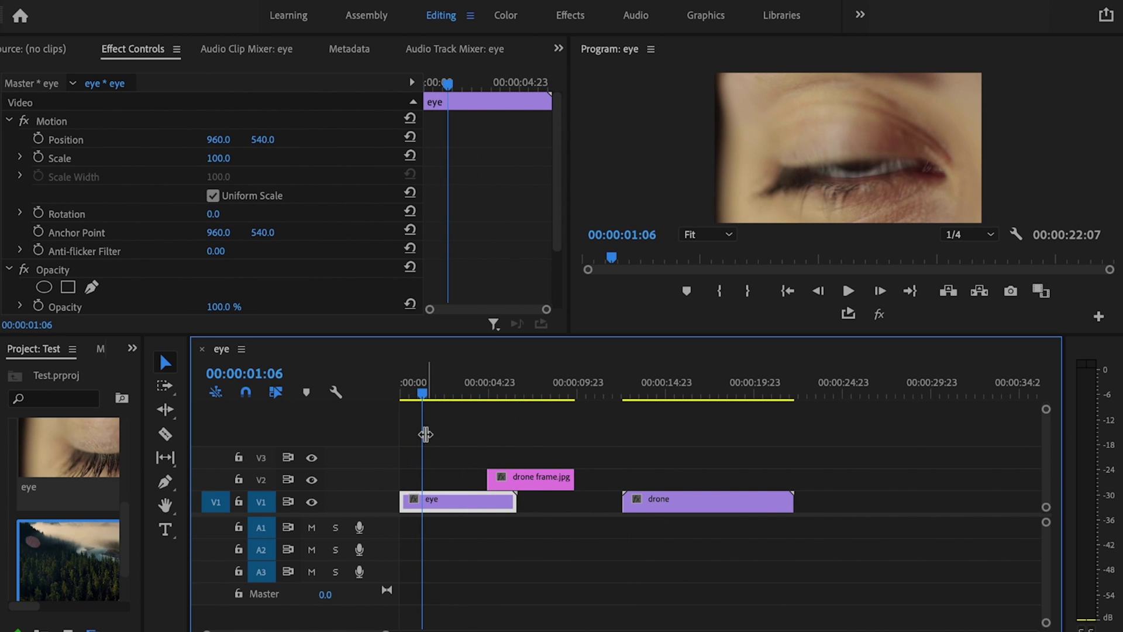
click(560, 481)
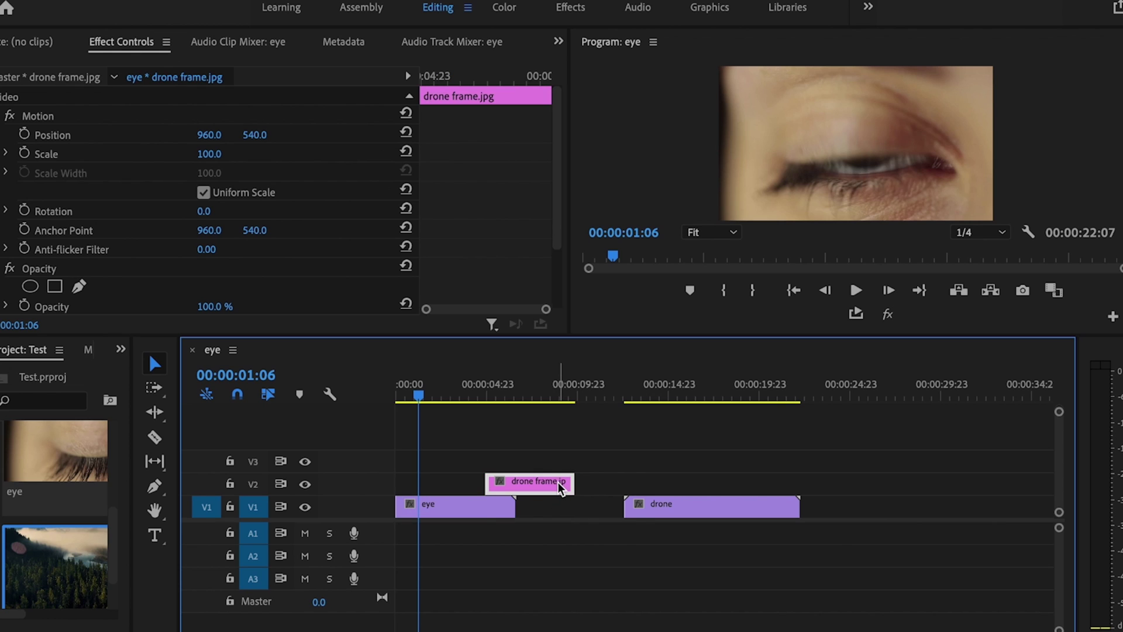
drag(559, 484, 487, 485)
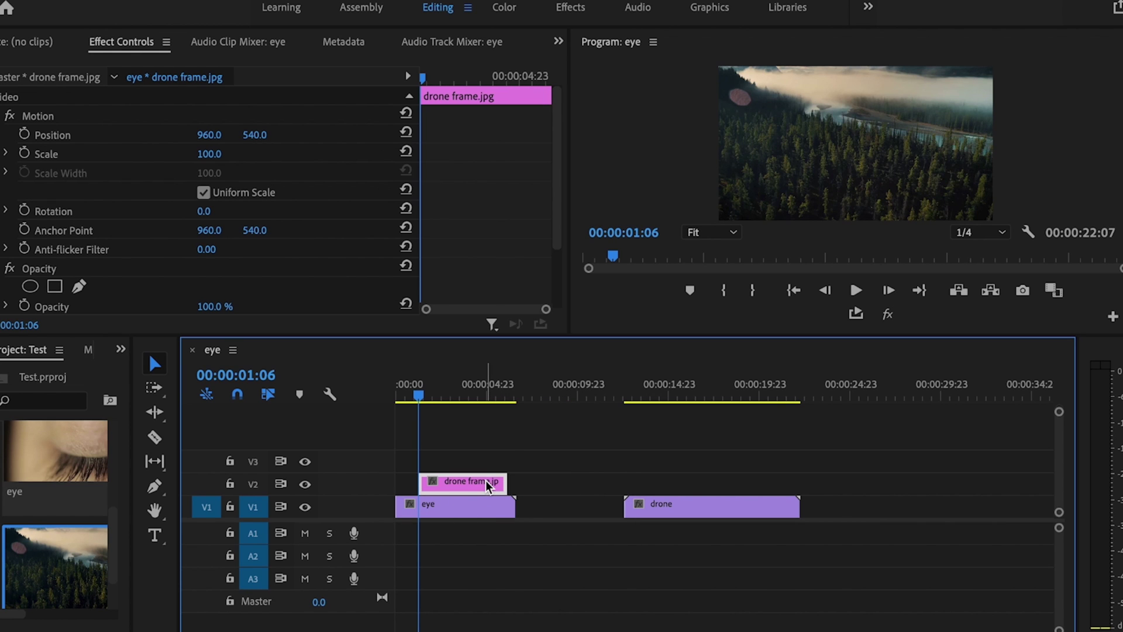
mouse_move(209, 153)
mouse_down()
mouse_move(167, 154)
mouse_move(226, 158)
mouse_up()
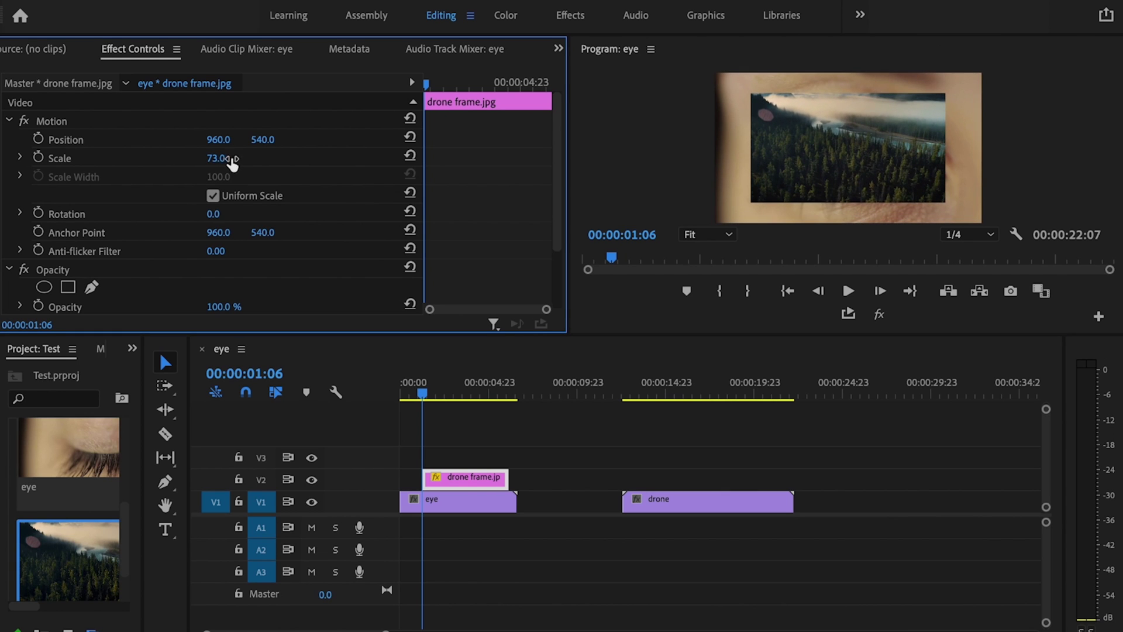
Step: Lower the drone frame still's opacity to 40% so the eye shows through
scroll(489, 251, down, 3)
mouse_move(220, 253)
mouse_down()
mouse_move(183, 254)
mouse_move(228, 254)
mouse_up()
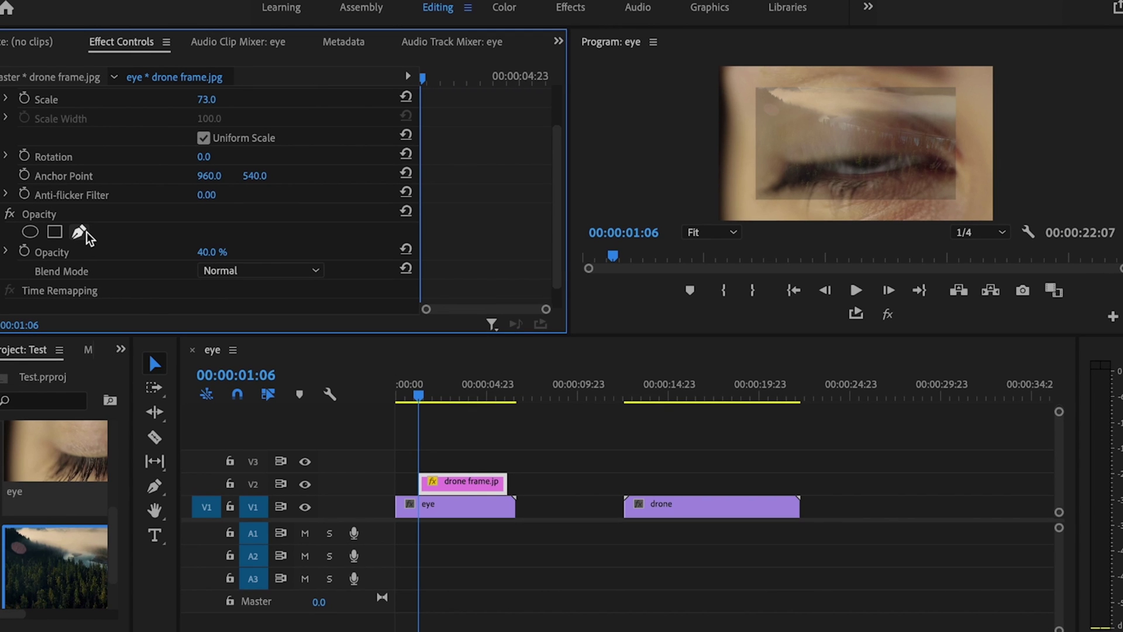
Step: Start a pen Opacity mask on the drone frame and set the Program monitor to 75%
click(80, 233)
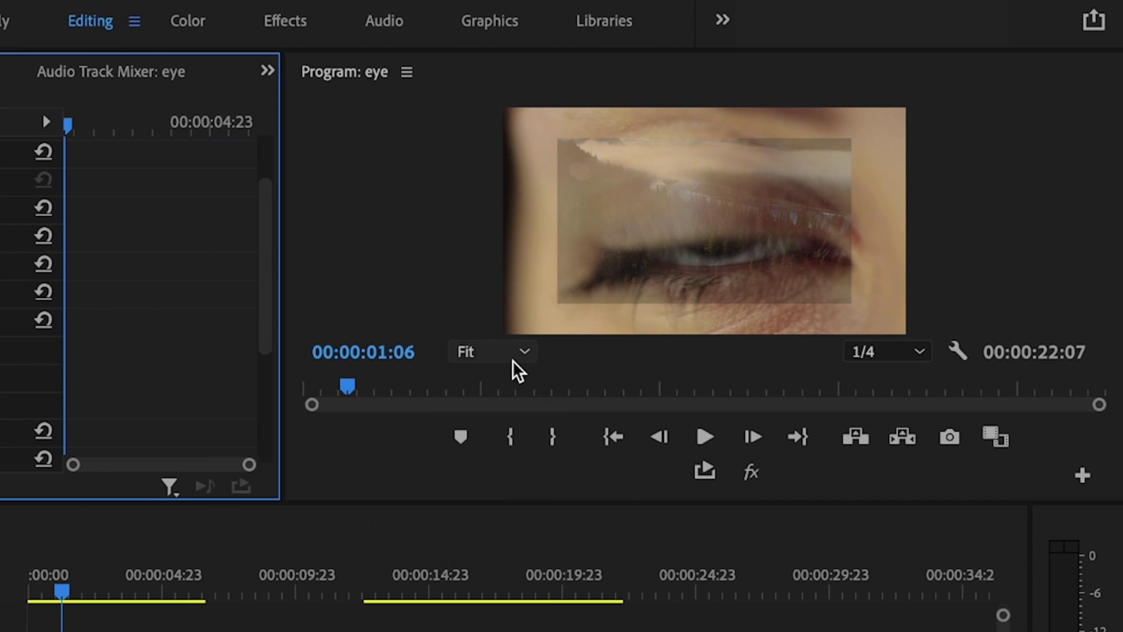
click(513, 361)
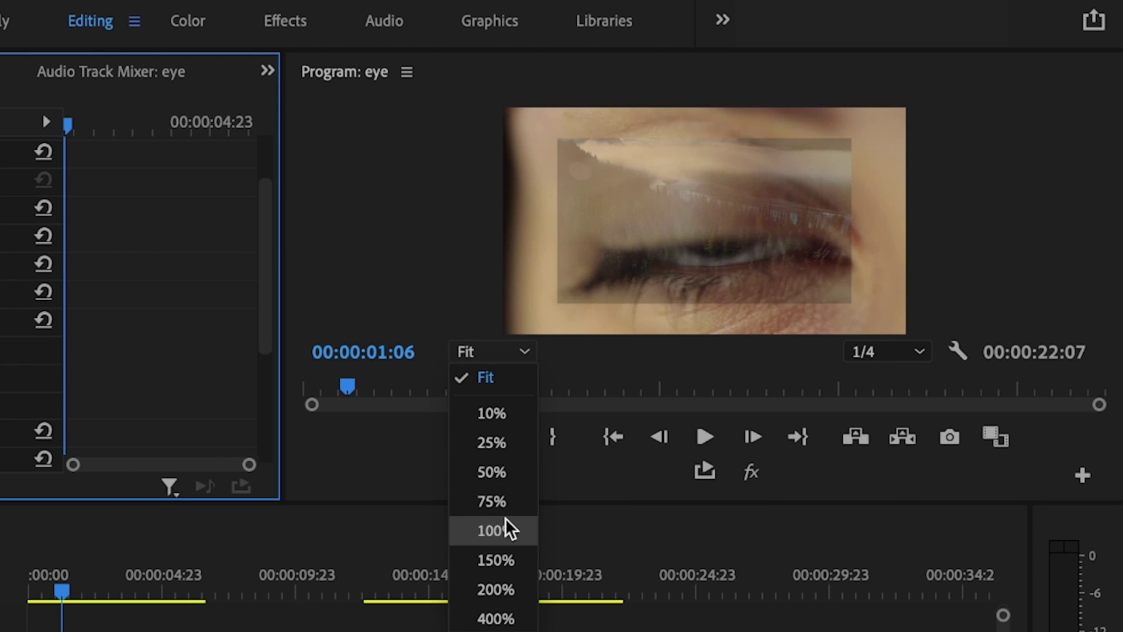
click(507, 499)
scroll(1104, 238, down, 3)
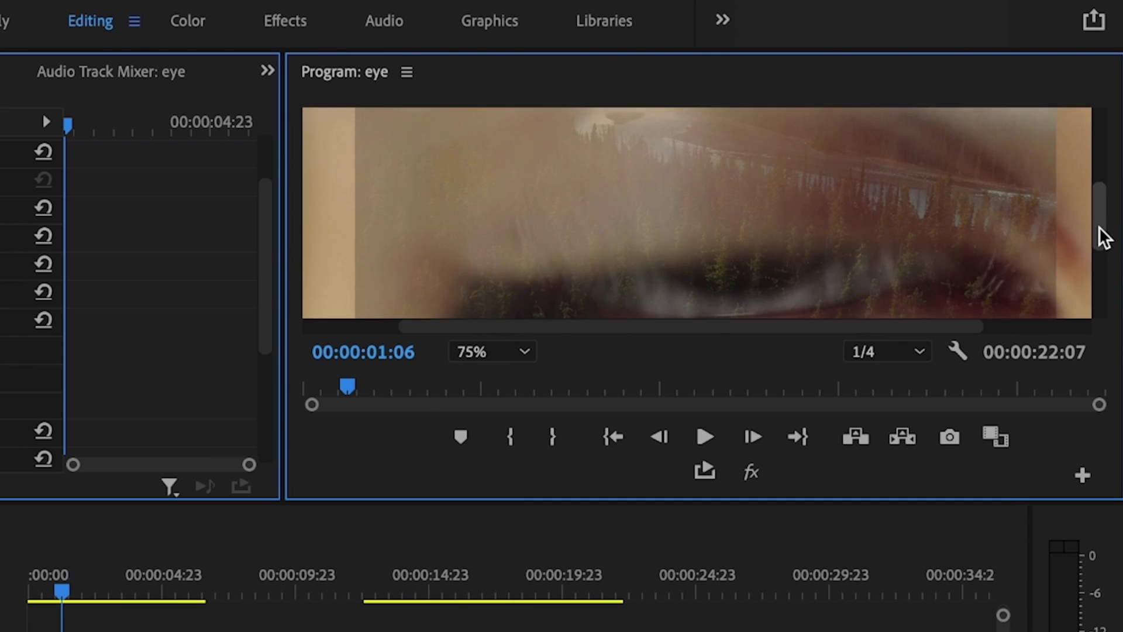
Step: Draw a closed four-point mask around the eye opening and select its top and bottom points
click(659, 238)
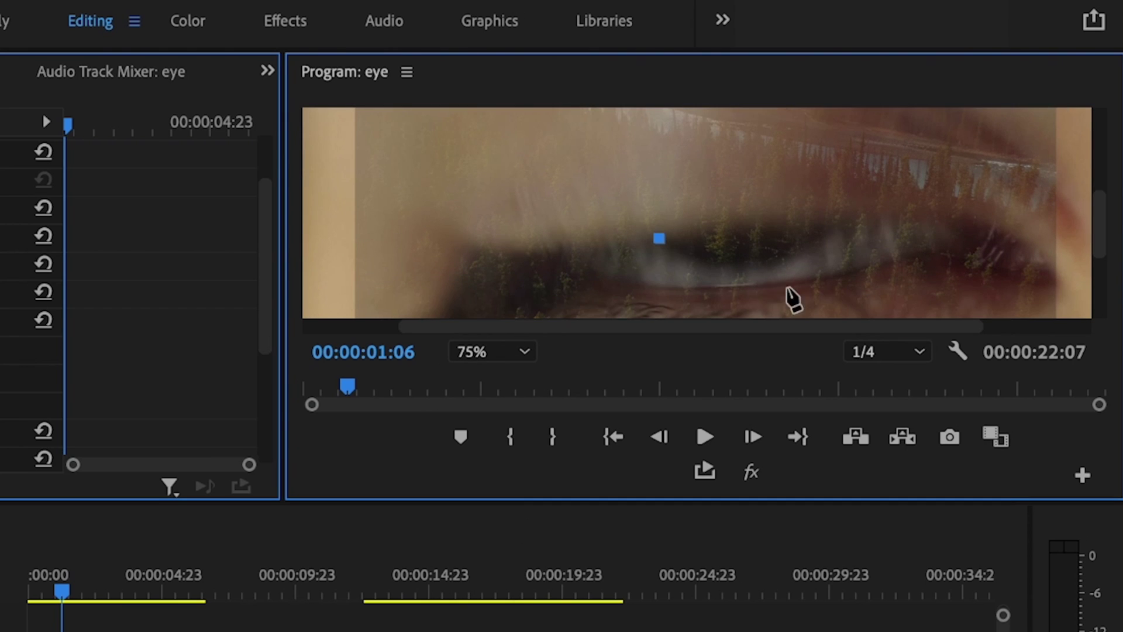
click(741, 270)
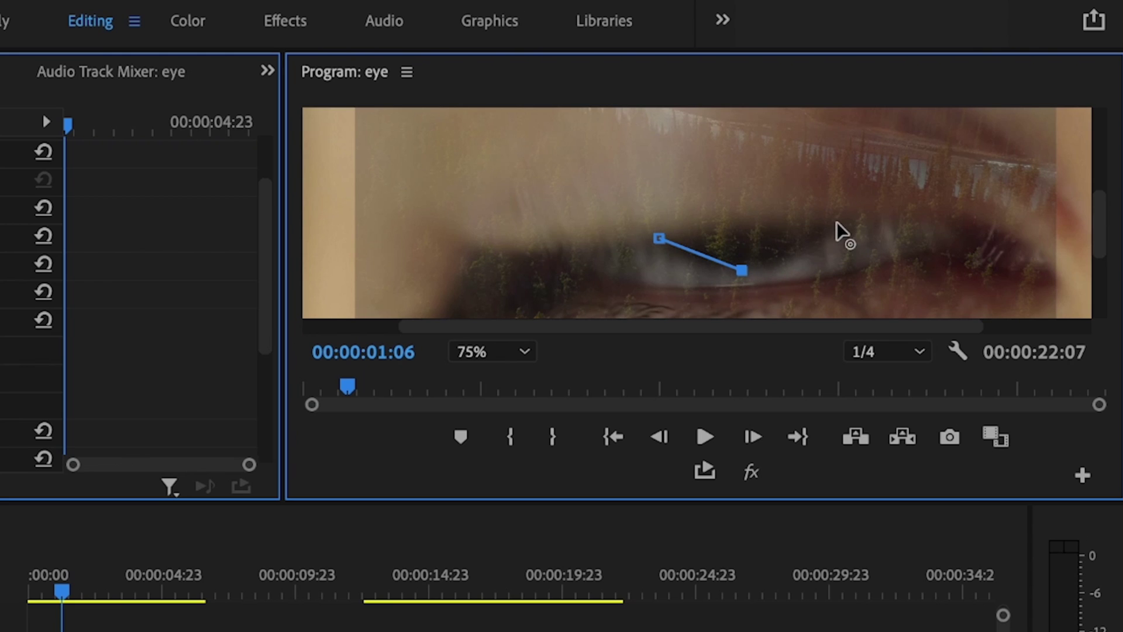
click(837, 222)
click(738, 225)
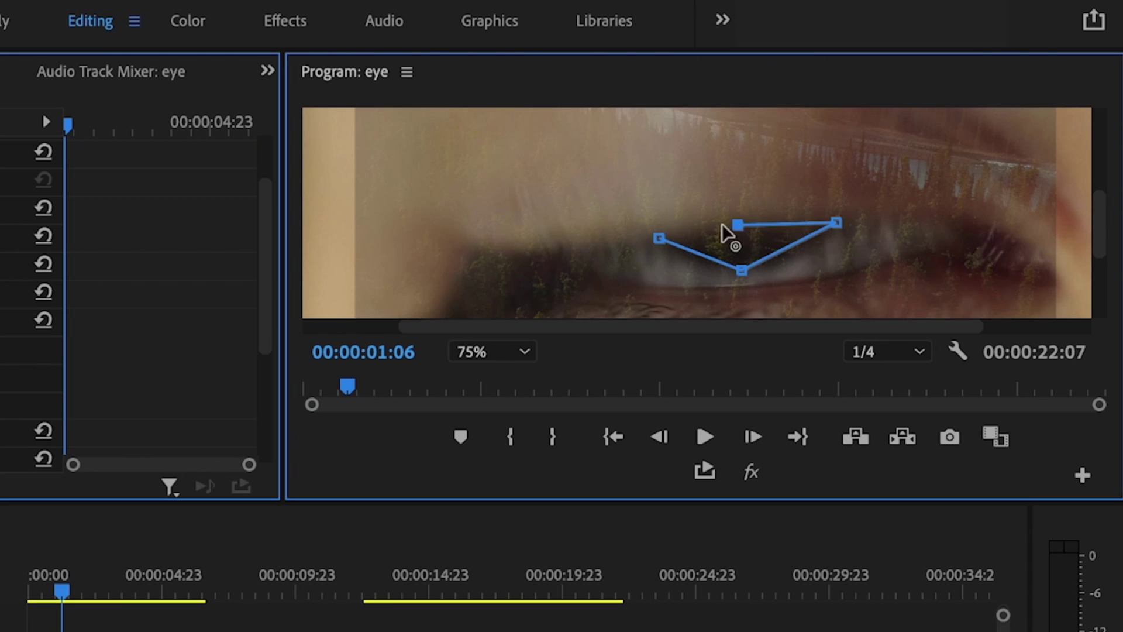
click(659, 238)
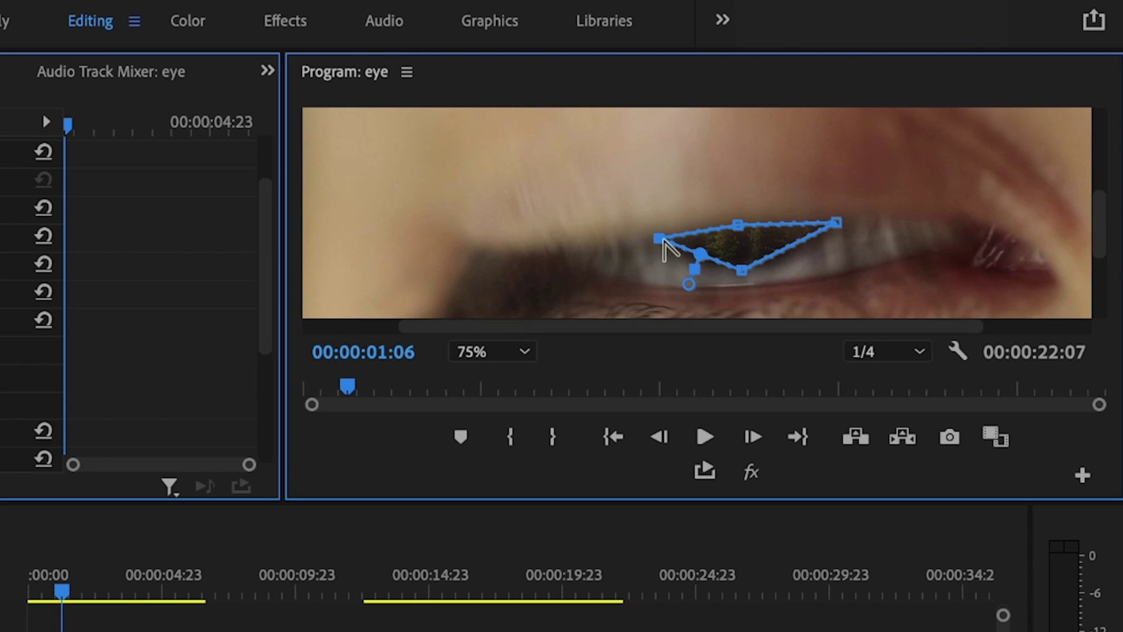
click(742, 272)
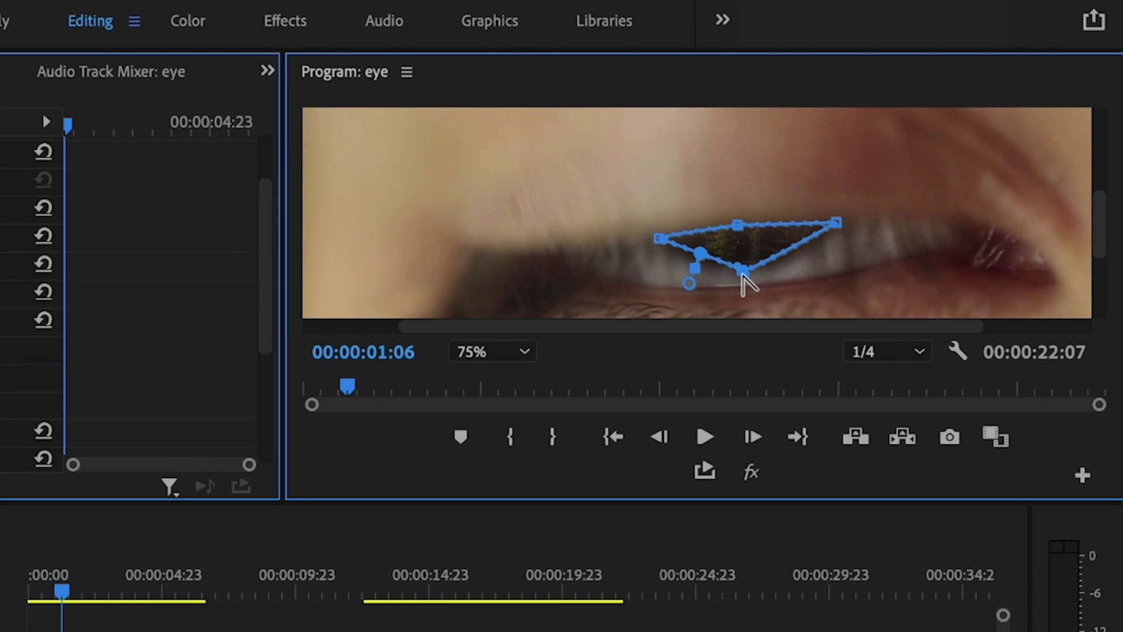
click(739, 227)
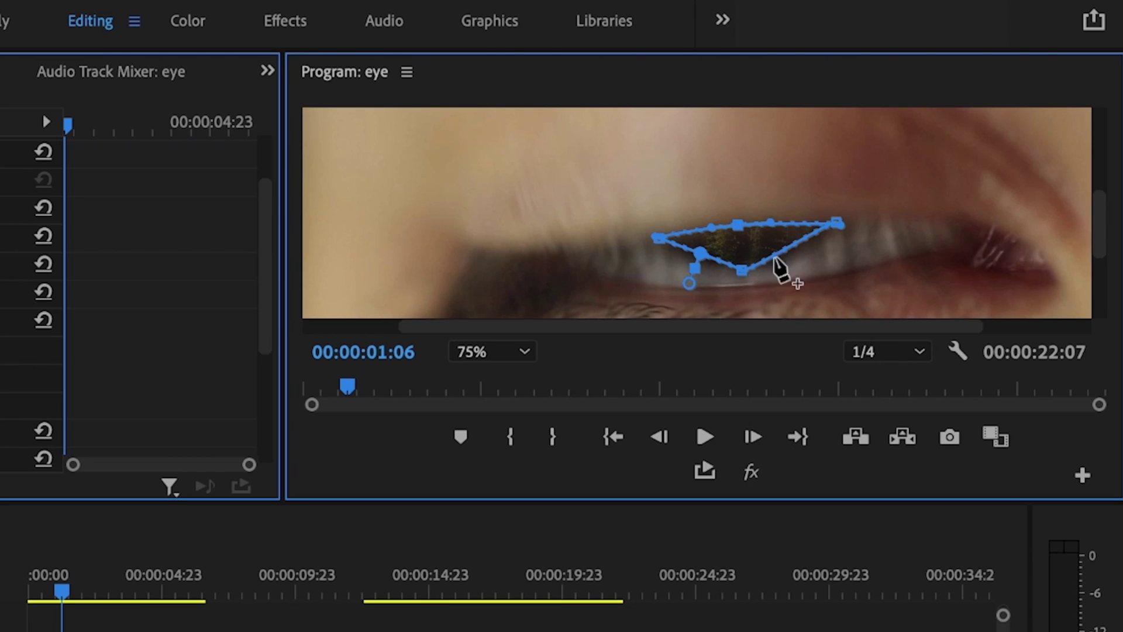
click(743, 270)
Step: At 100% view, bend the mask's vertices along the eyelids and set Mask Feather to 0
click(513, 352)
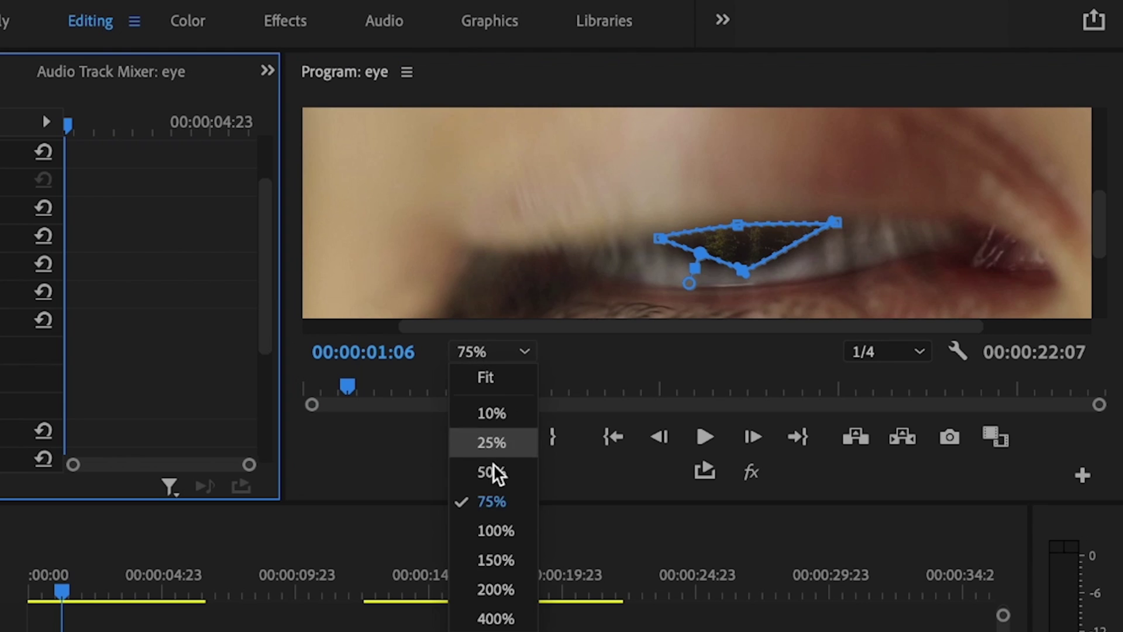
click(501, 536)
drag(1111, 216, 1106, 236)
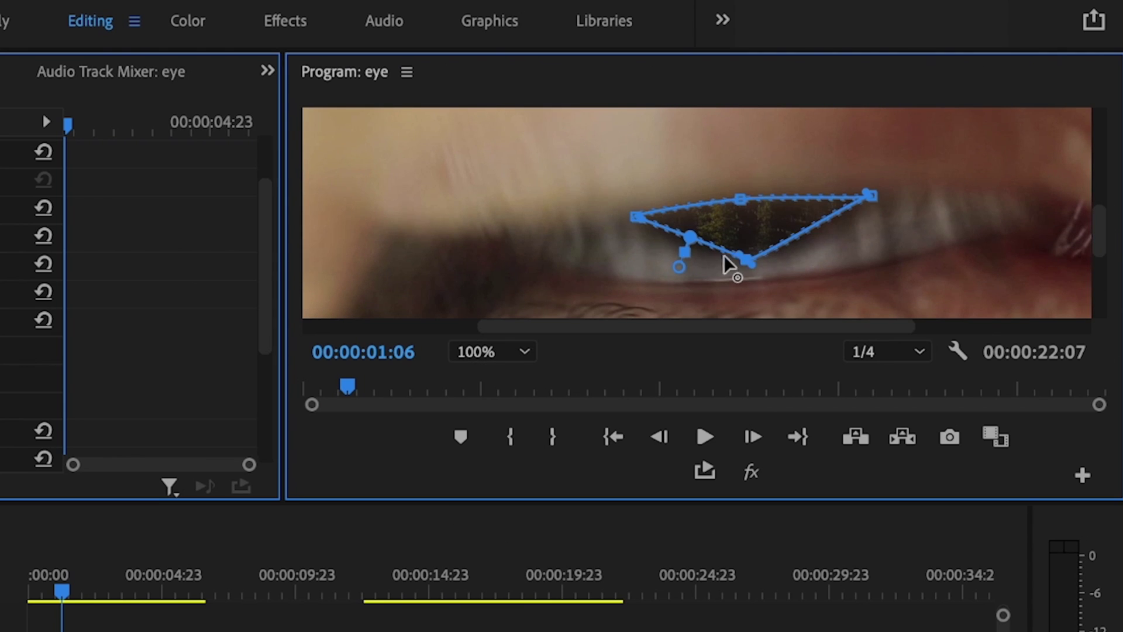
drag(724, 256, 699, 259)
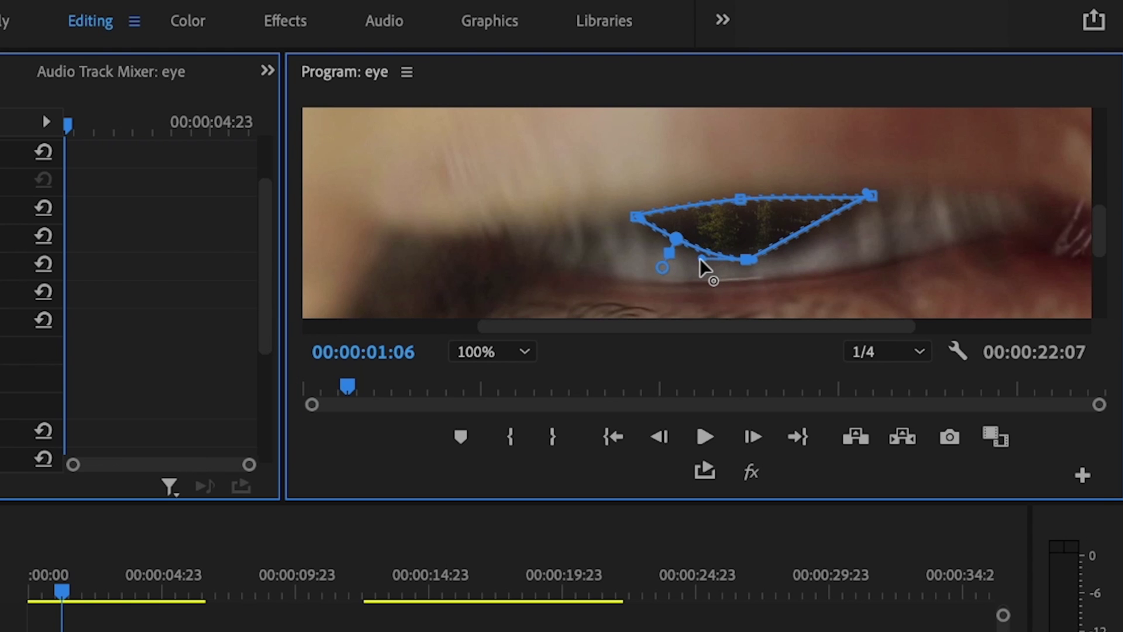
drag(869, 199, 867, 204)
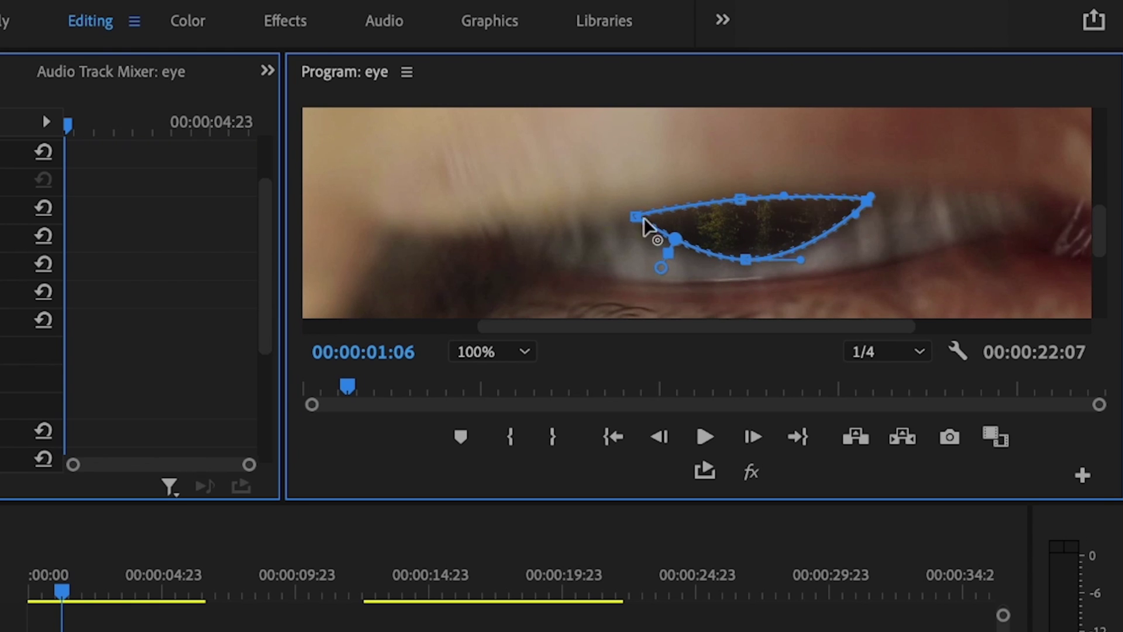
mouse_move(636, 217)
mouse_down()
mouse_move(672, 231)
mouse_move(648, 222)
mouse_up()
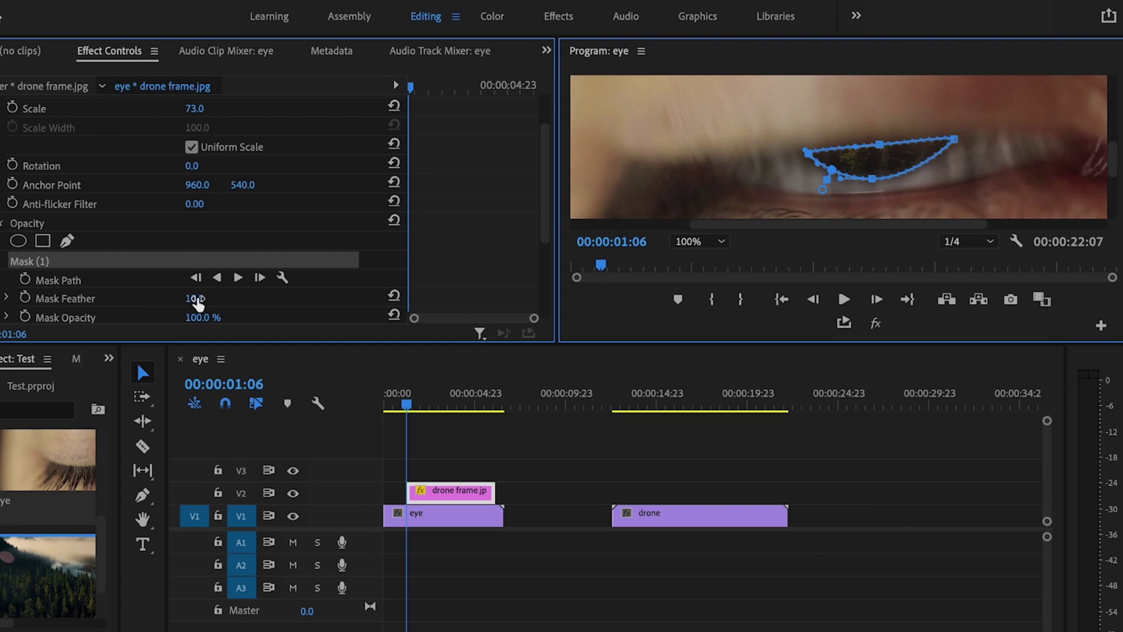
drag(198, 302, 188, 298)
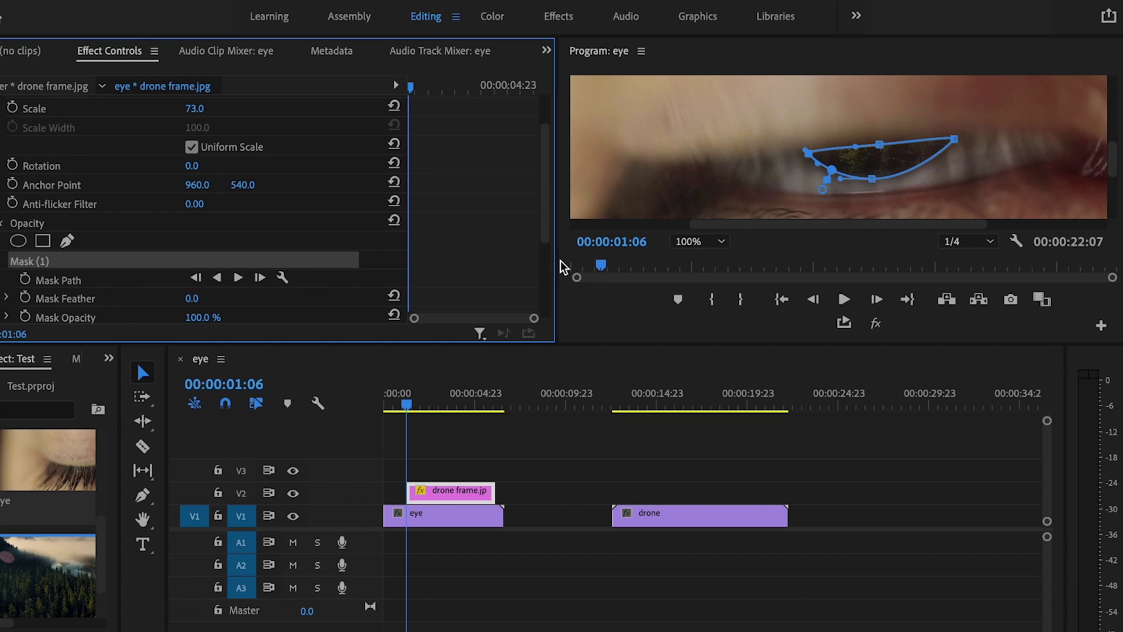
Step: Add the first Mask Path keyframe for the drone frame at 00:00:01:06
click(973, 212)
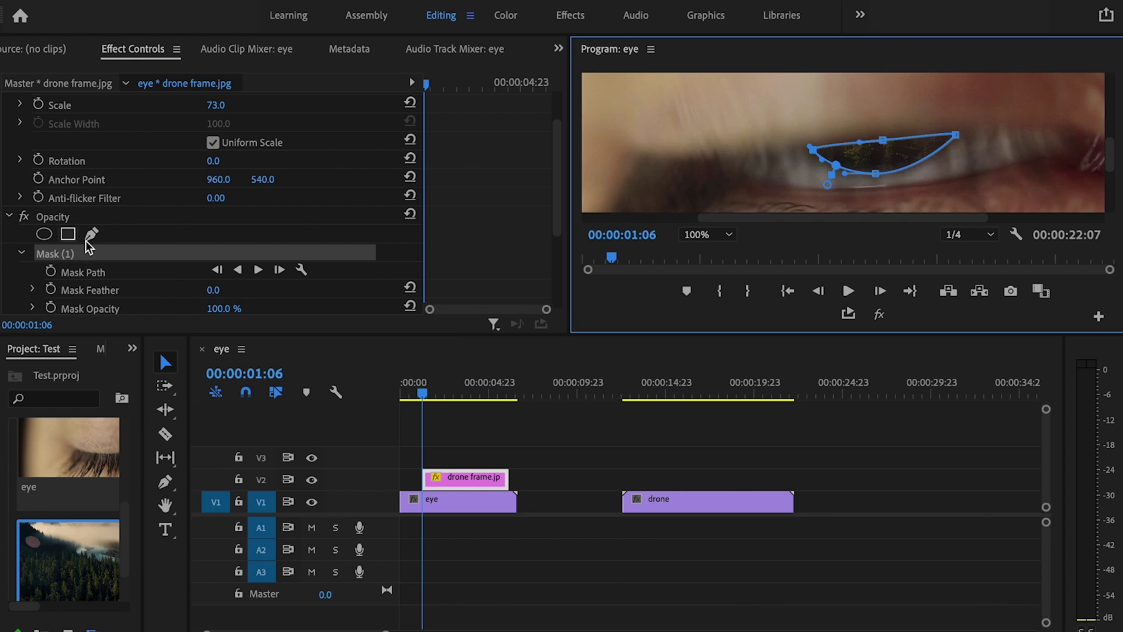
scroll(474, 250, down, 2)
click(470, 478)
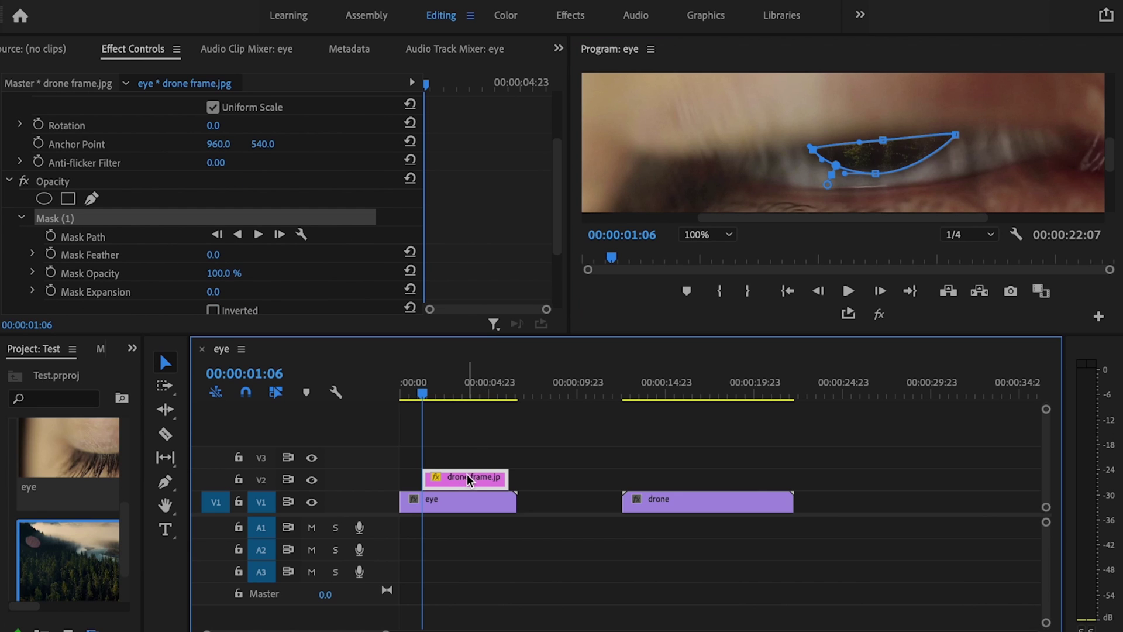
click(51, 236)
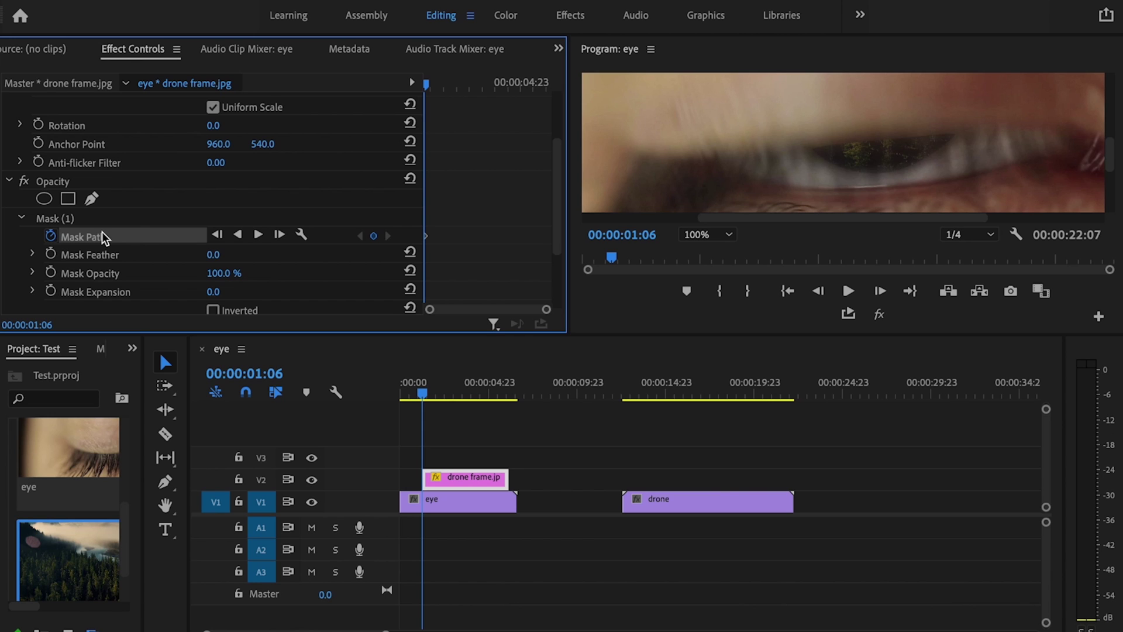
Step: Step one frame to 00:00:01:07 and widen the mask to fit the opening eye
click(56, 220)
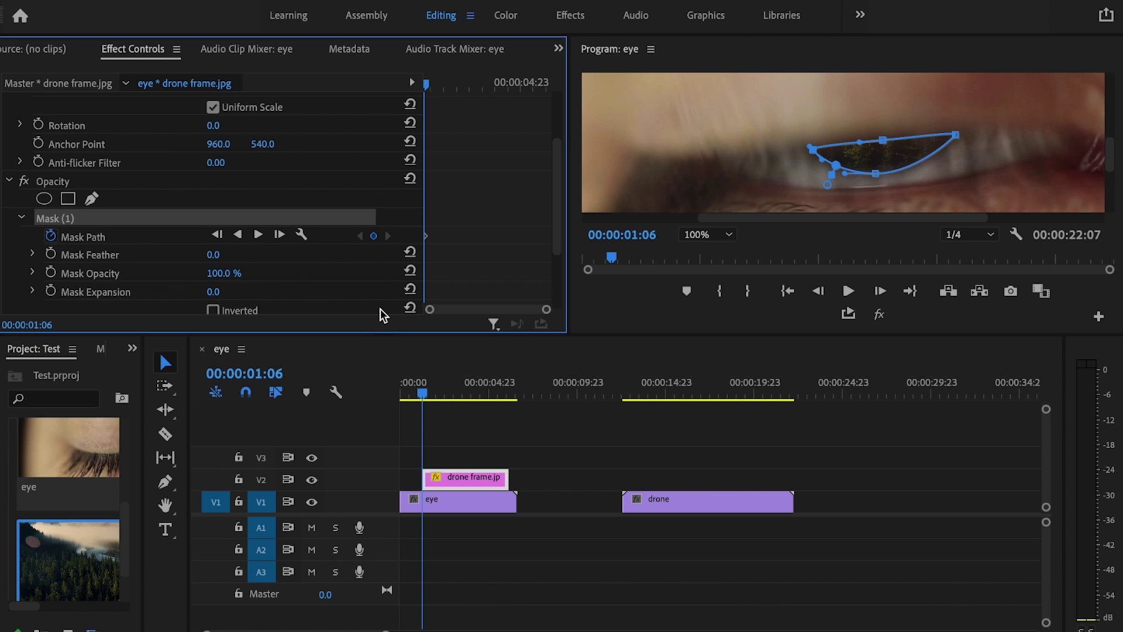
key(Right)
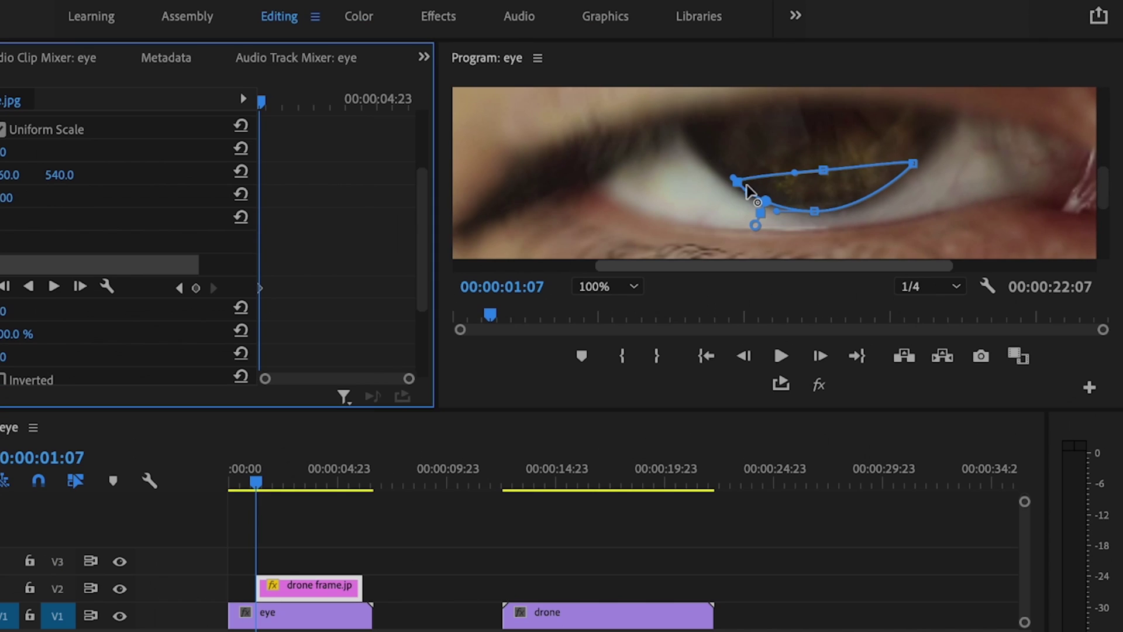
drag(722, 167, 878, 166)
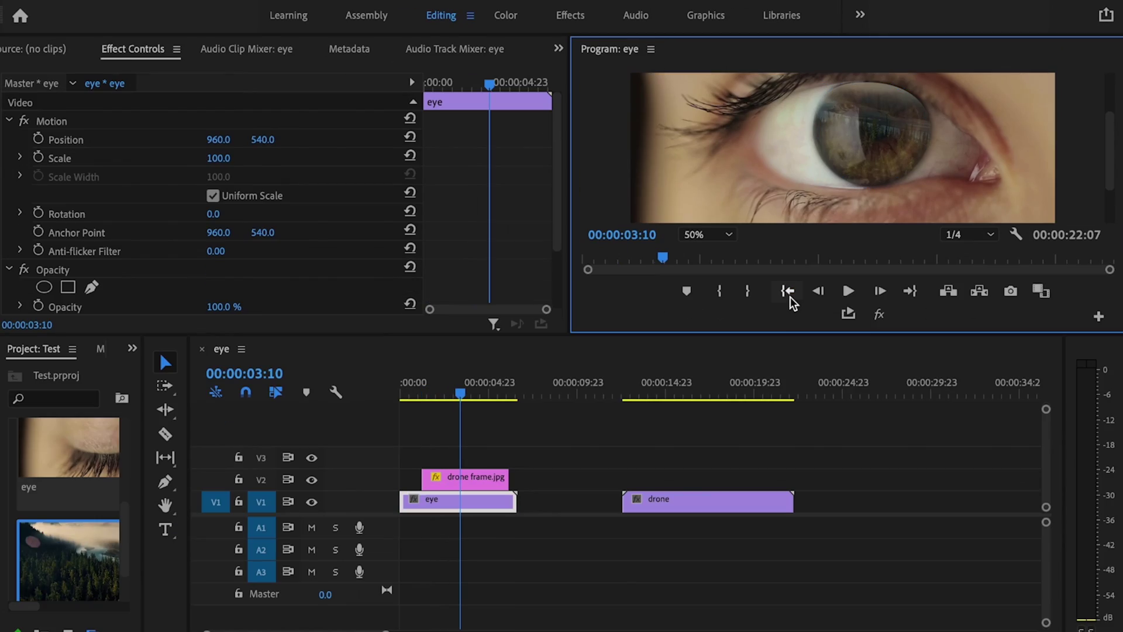
Step: Select the drone frame.jpg clip and enter a new Mask Feather value
click(469, 477)
drag(560, 177, 537, 251)
click(207, 200)
text(35)
key(Return)
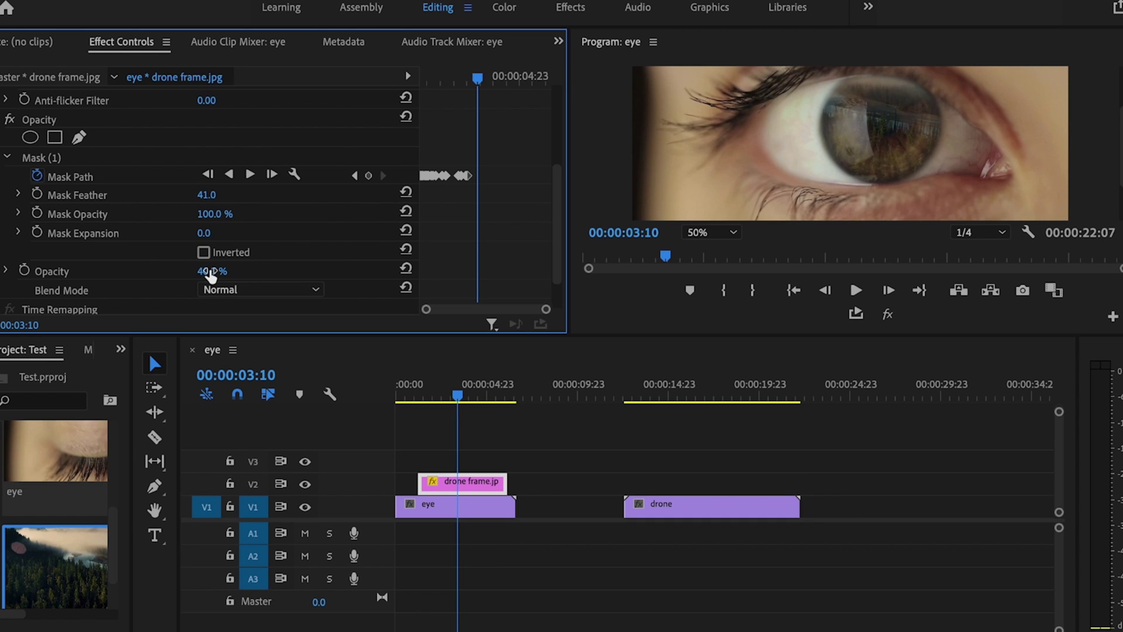
Step: Set the drone frame still's opacity to 38%
drag(211, 275, 198, 275)
click(201, 272)
text(38)
key(Return)
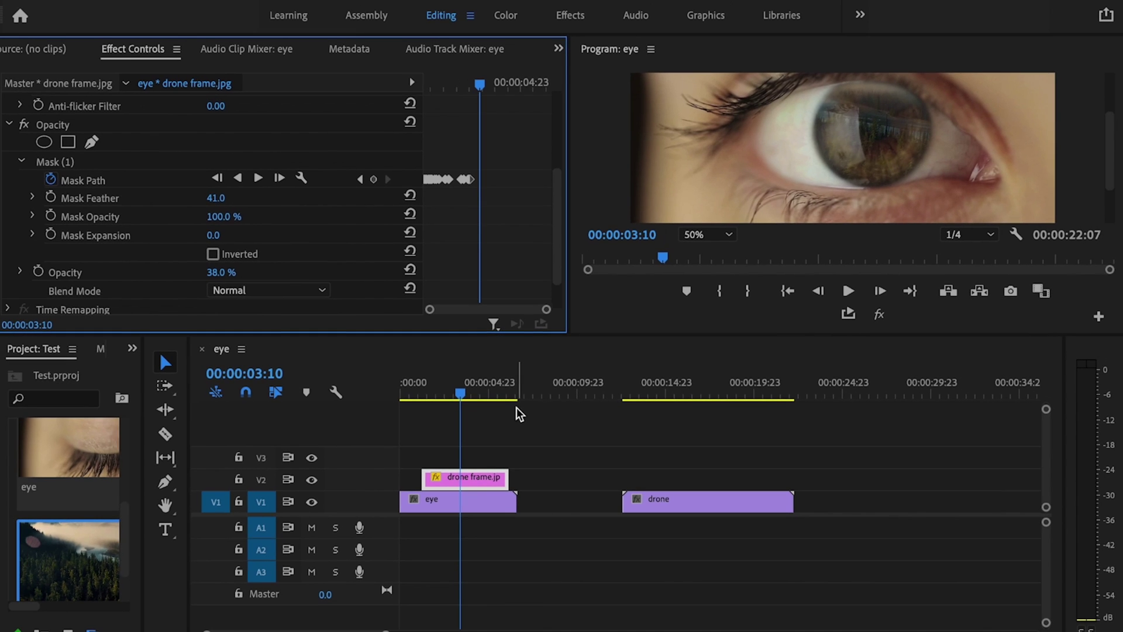
Step: Set the Program monitor zoom to Fit and park the playhead at 00:00:02:08
click(714, 234)
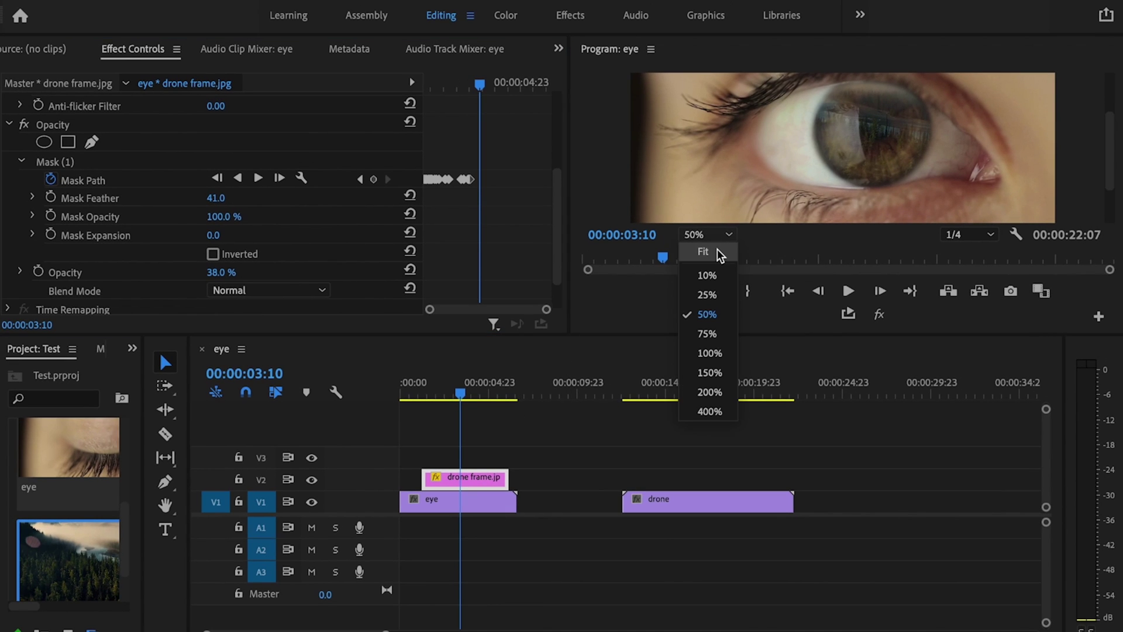
click(704, 251)
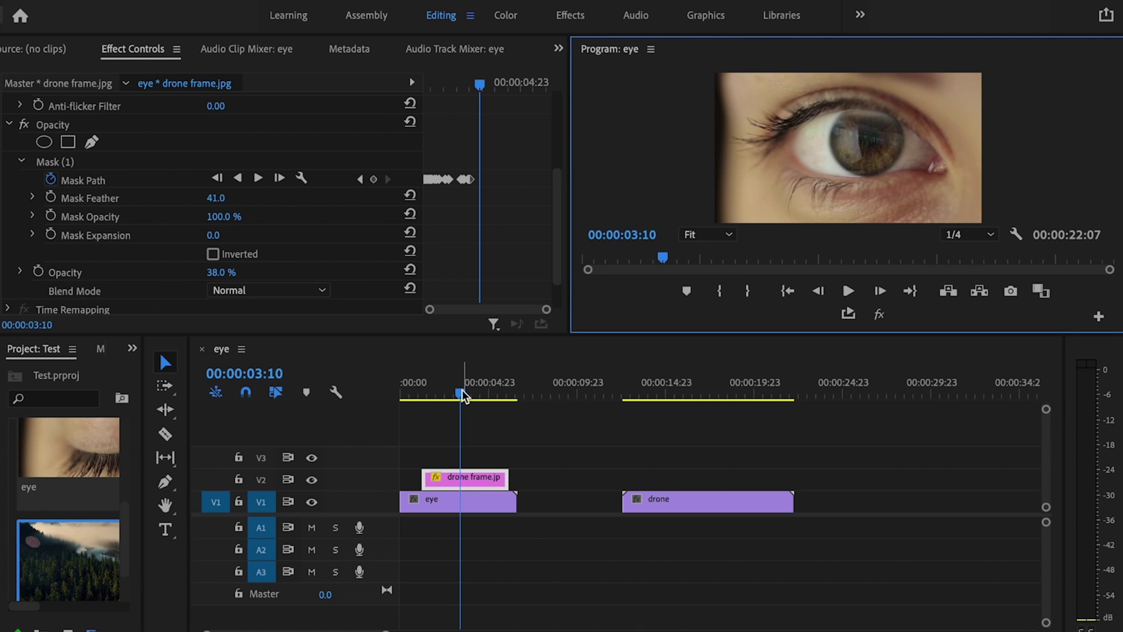
mouse_move(462, 395)
mouse_down()
mouse_move(409, 392)
mouse_move(444, 390)
mouse_up()
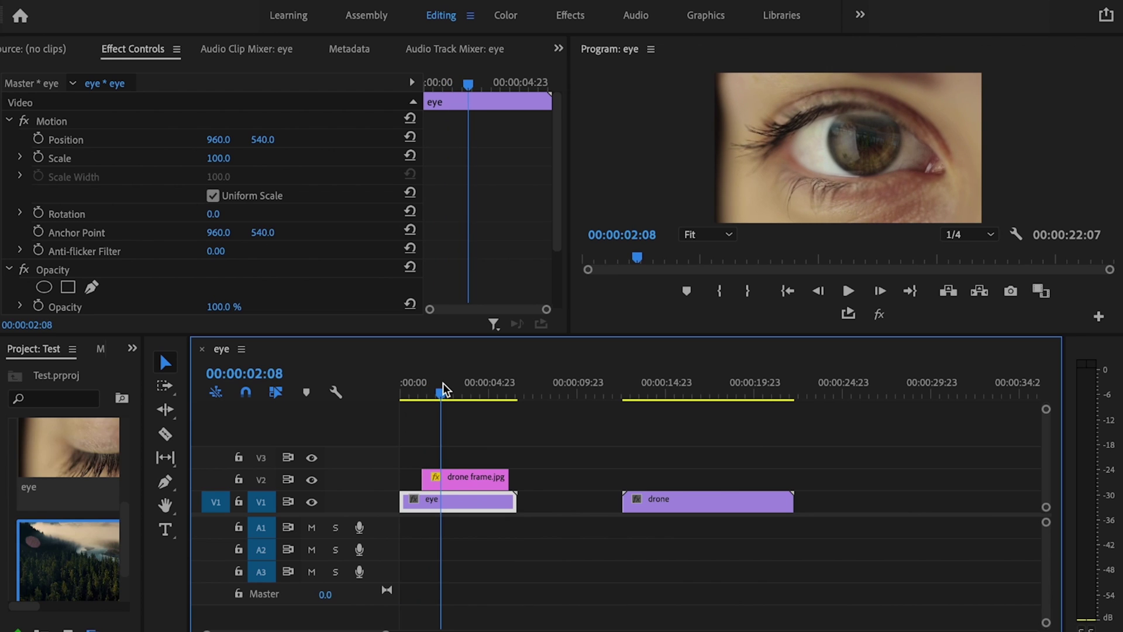
click(535, 459)
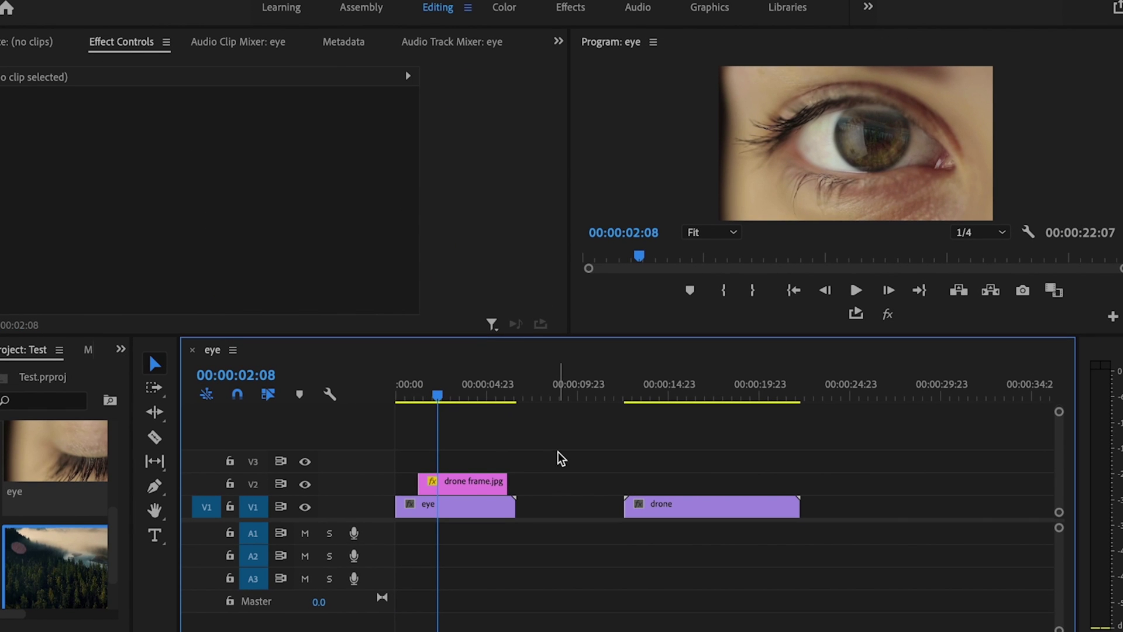
click(481, 479)
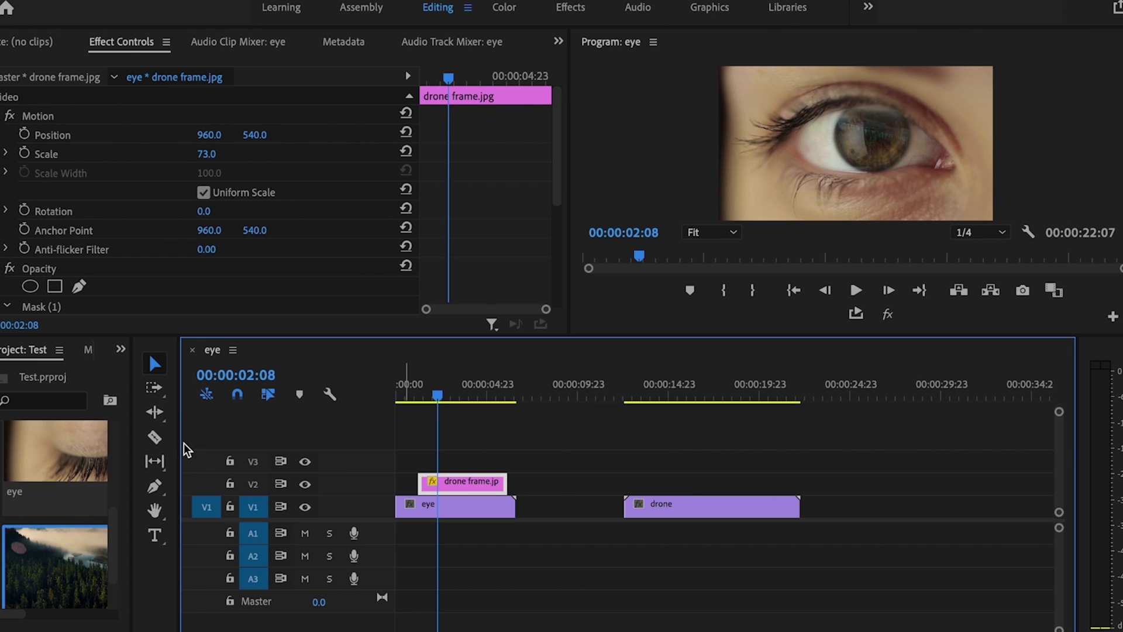
Step: Razor the drone frame and eye clips at 00:00:02:08
click(155, 436)
click(437, 484)
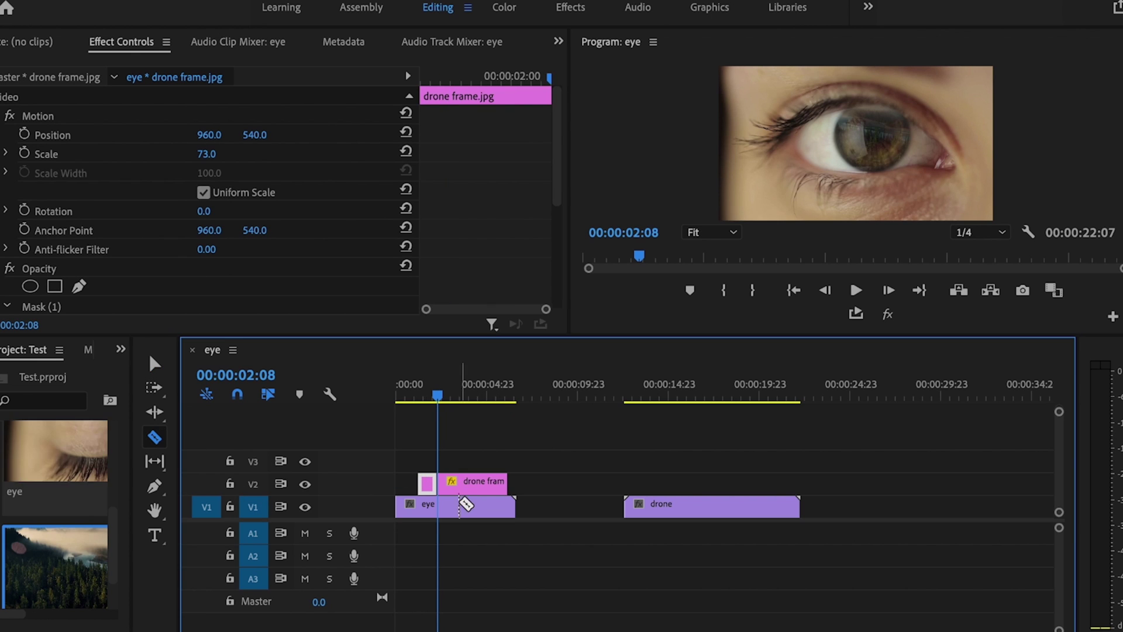
click(438, 505)
Step: Delete both trailing pieces and slide the drone clip left to close the gap
key(v)
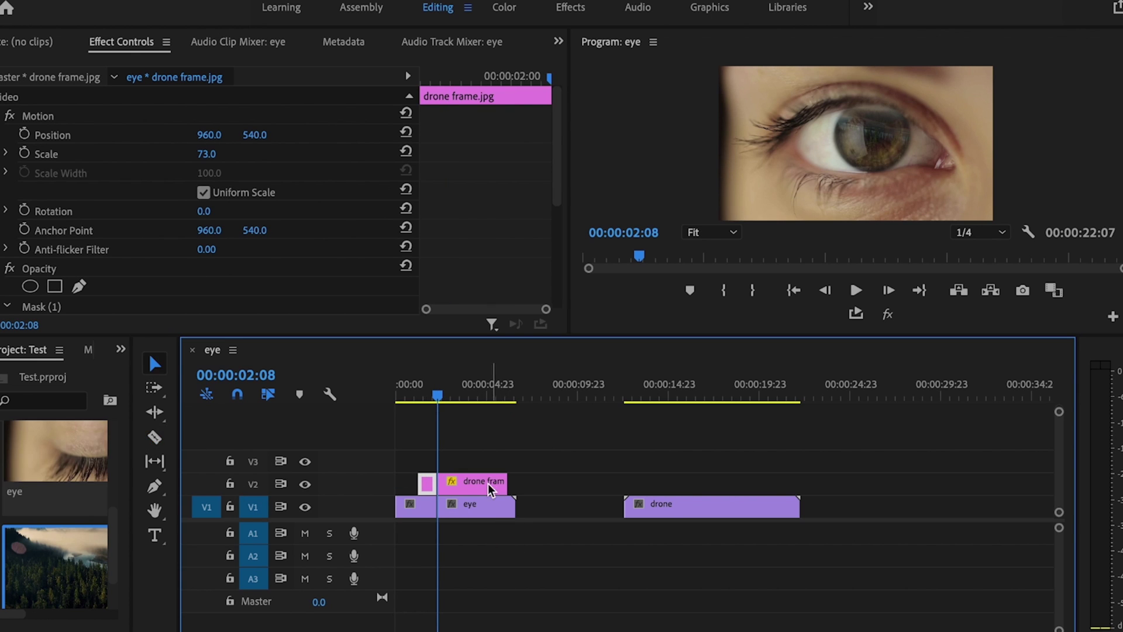
click(489, 482)
key(Delete)
click(480, 515)
key(Delete)
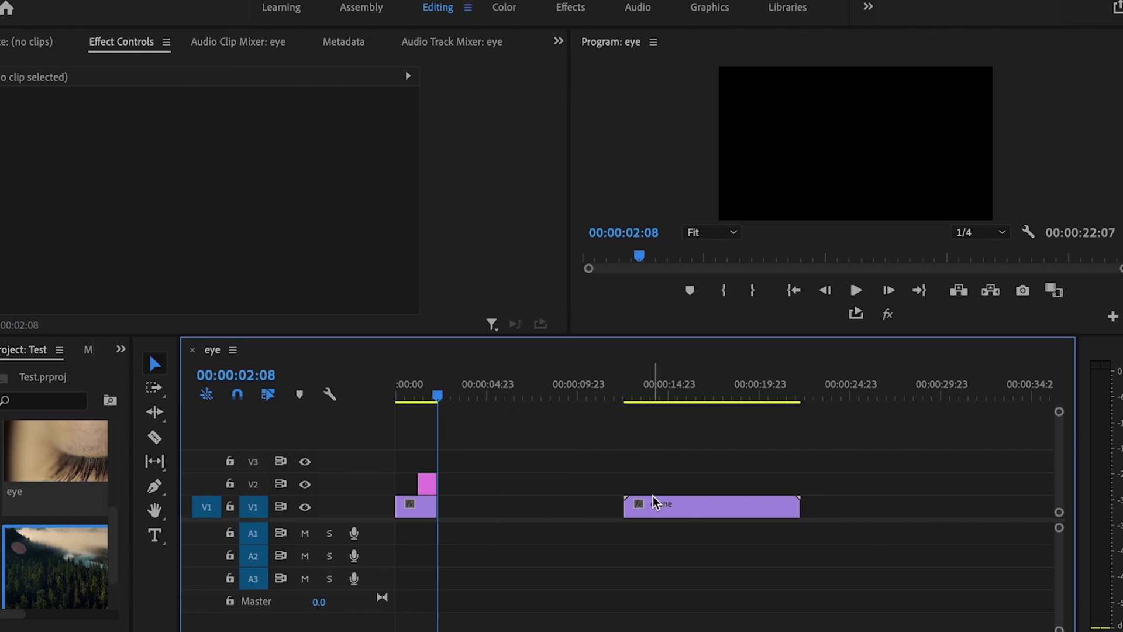
drag(694, 511, 511, 523)
drag(450, 399, 425, 408)
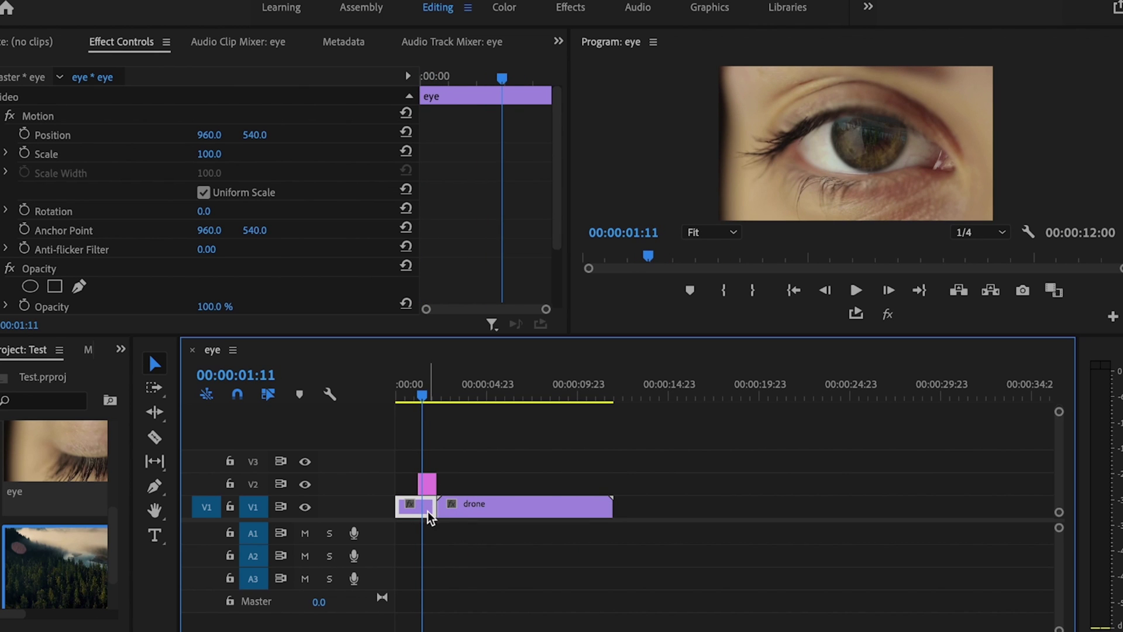
Step: Nest the short eye and drone frame clips as Nested Sequence 06, keeping the default name
click(412, 459)
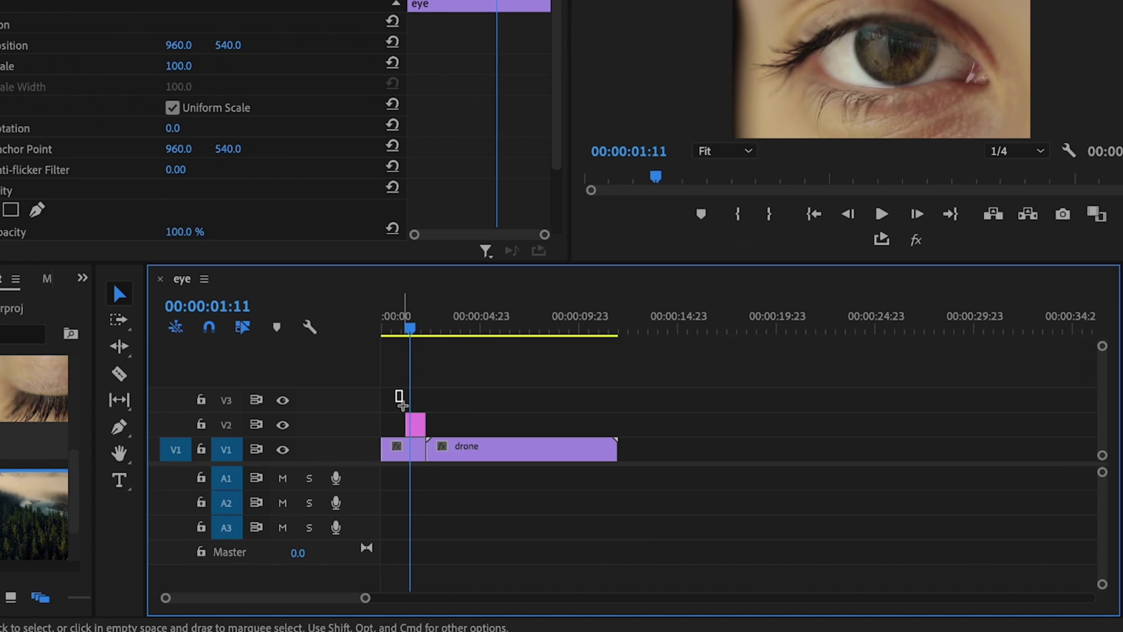
drag(403, 404, 411, 460)
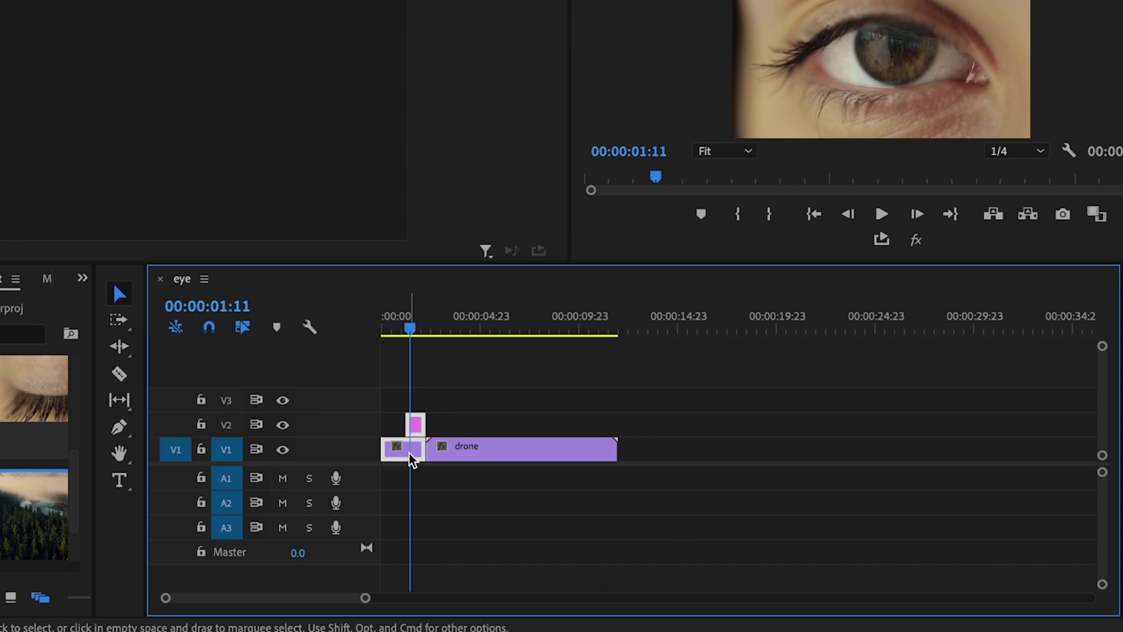
right_click(413, 459)
scroll(504, 527, down, 5)
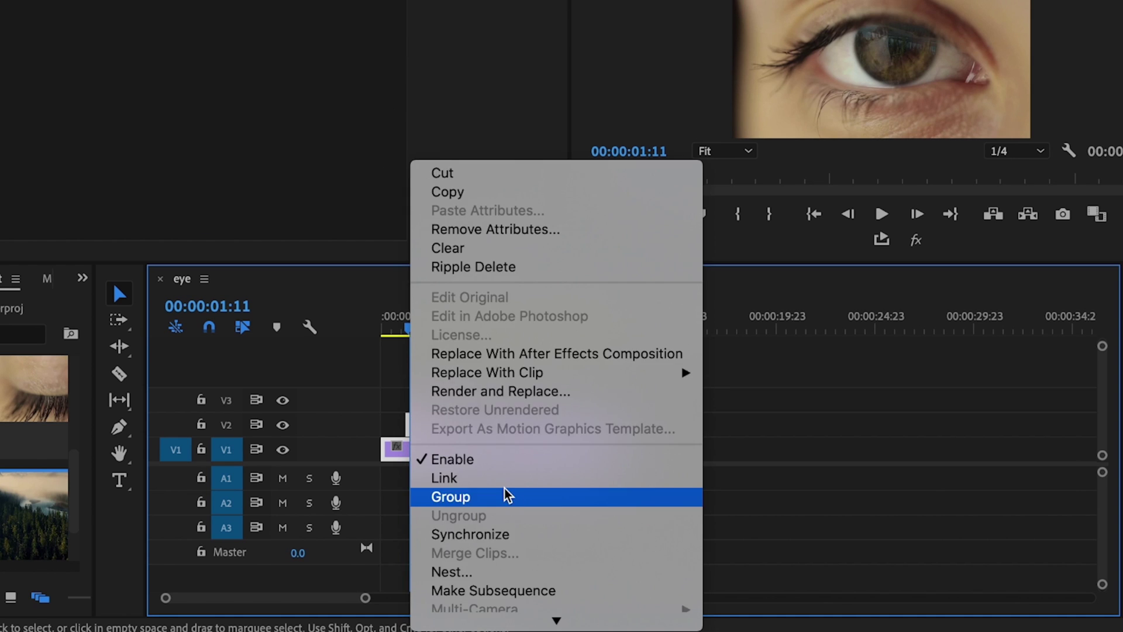
click(497, 542)
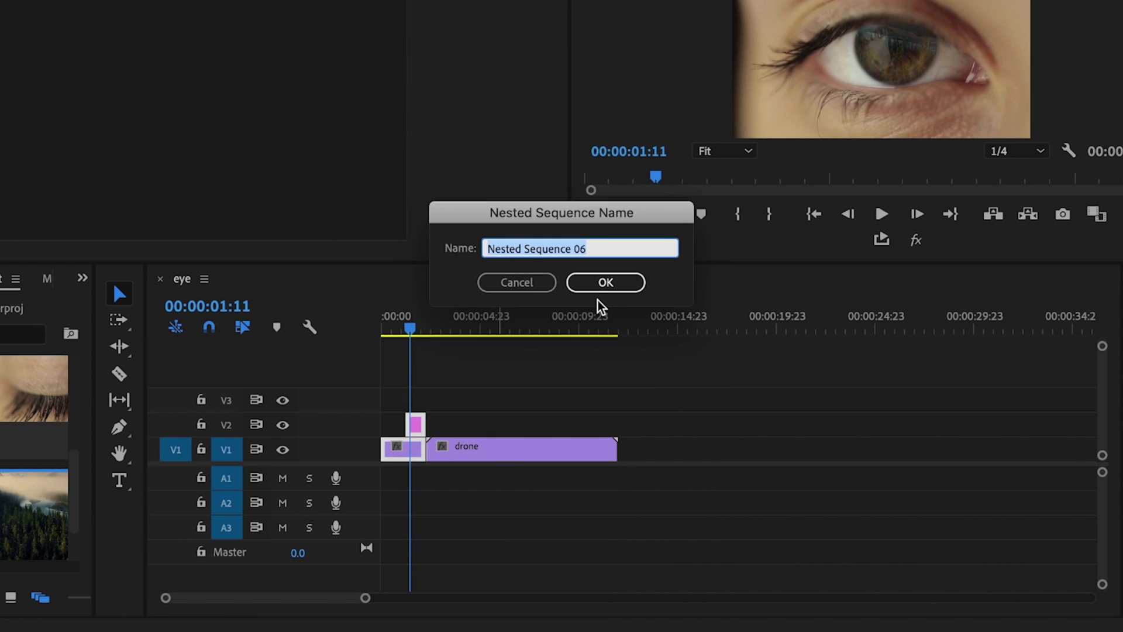
click(609, 285)
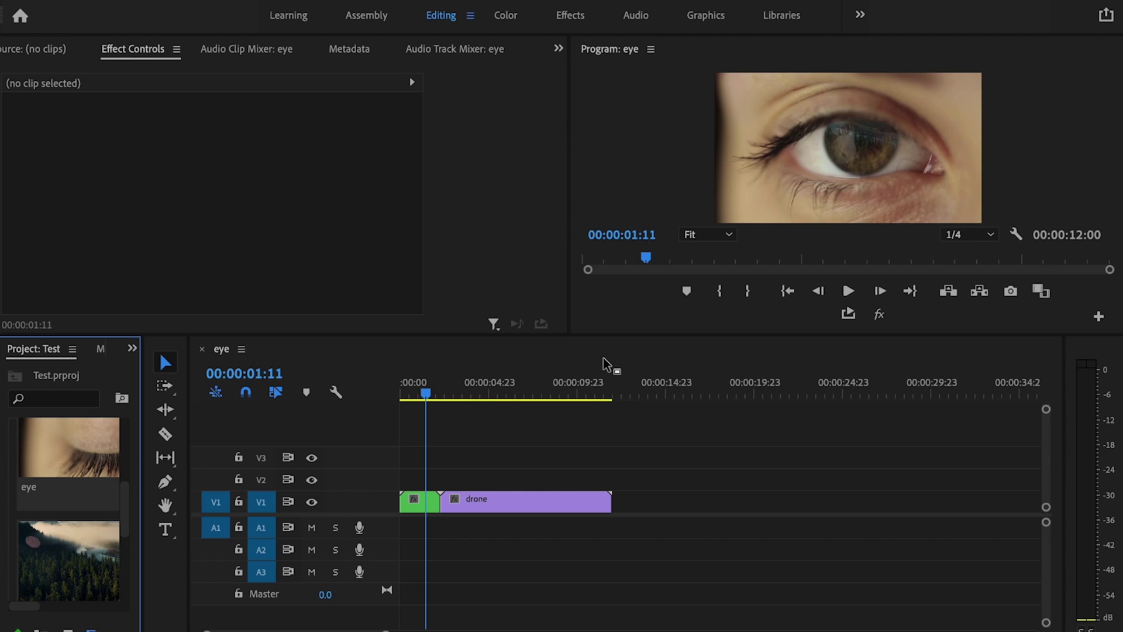
Step: Search Effects for 'trans' and apply Distort > Transform to the nested eye clip
click(133, 348)
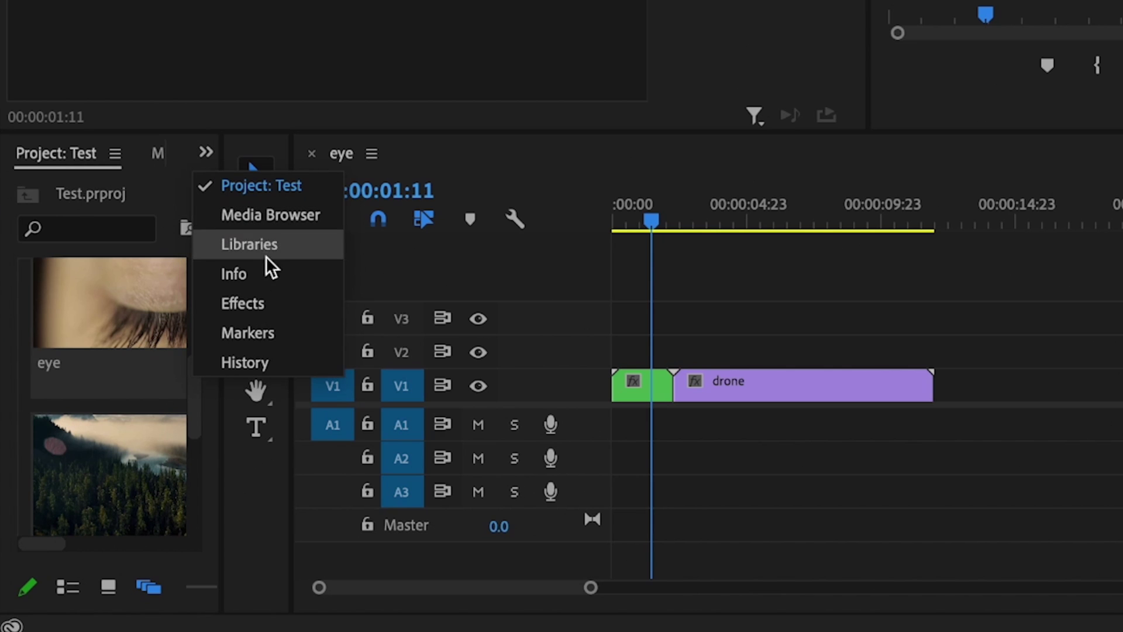
click(271, 305)
click(141, 198)
text(trans)
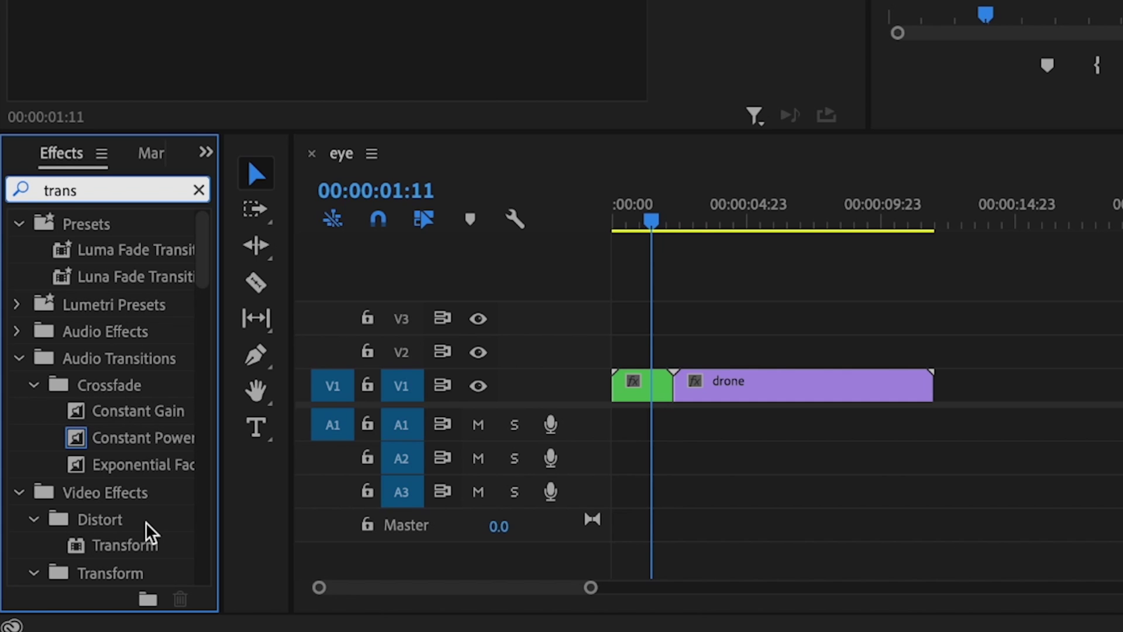
drag(140, 553, 630, 391)
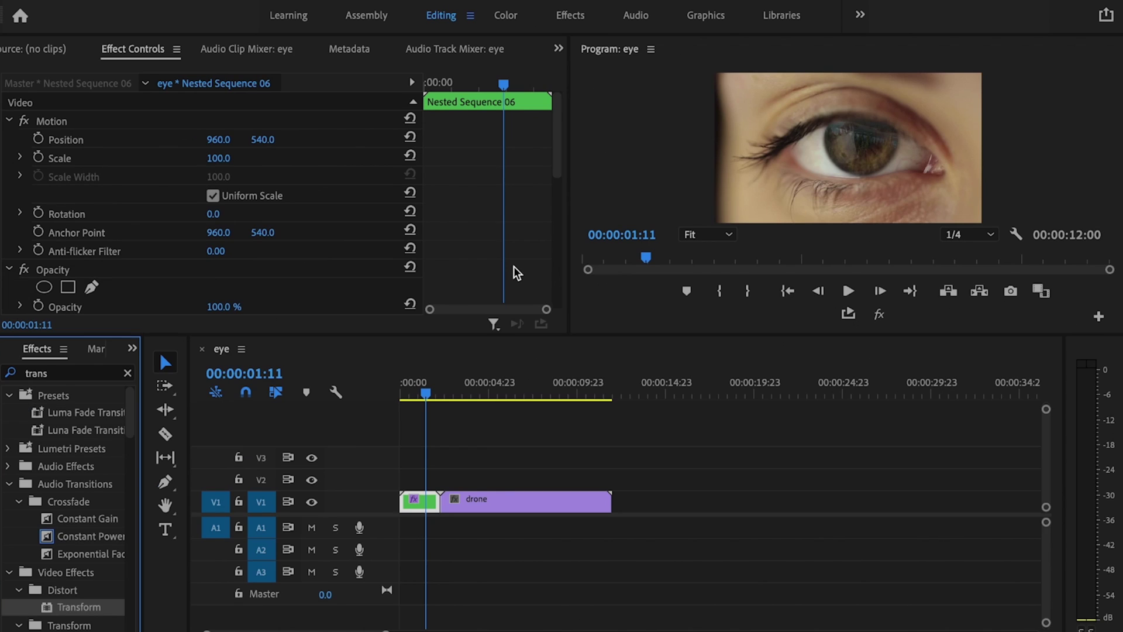
Step: Turn off Use Composition's Shutter Angle and set Shutter Angle to 180
scroll(515, 272, down, 10)
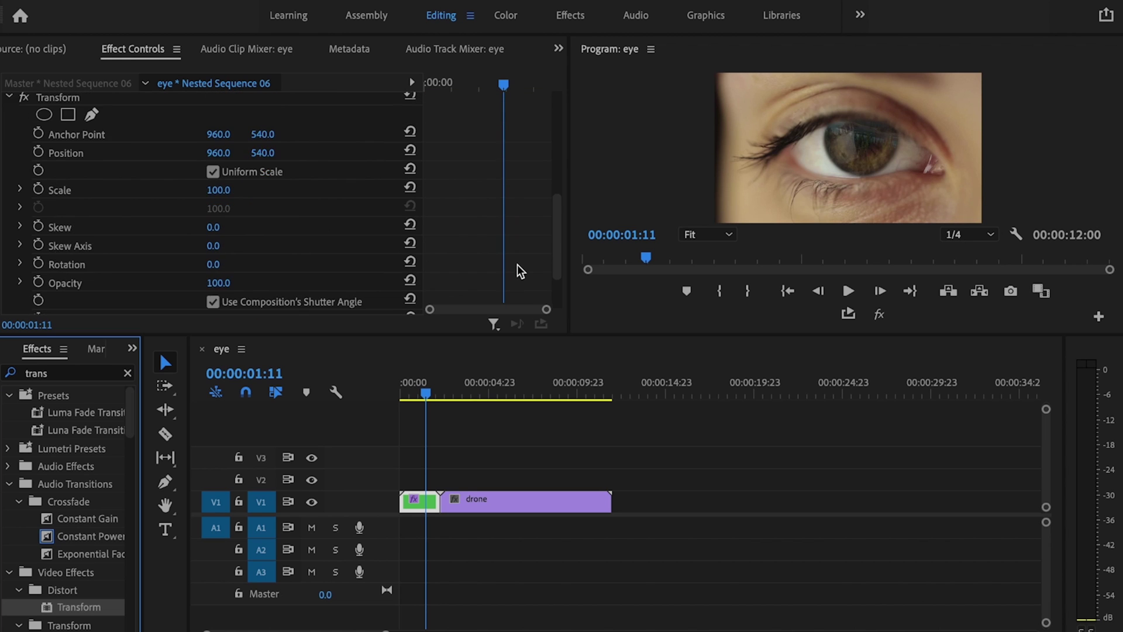
scroll(517, 271, down, 2)
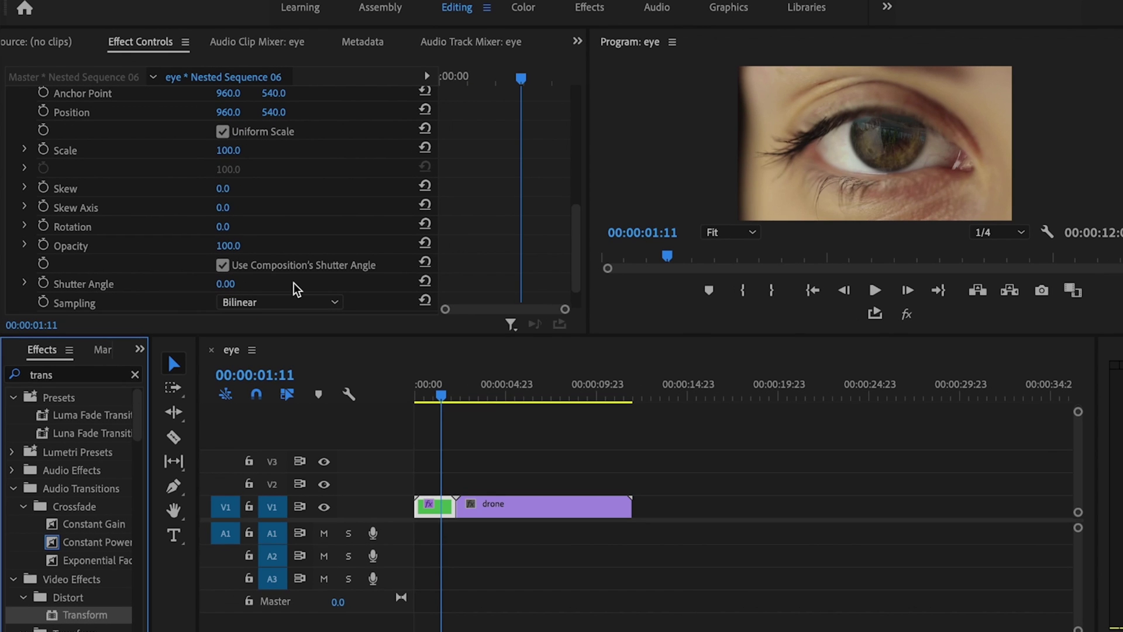
click(223, 265)
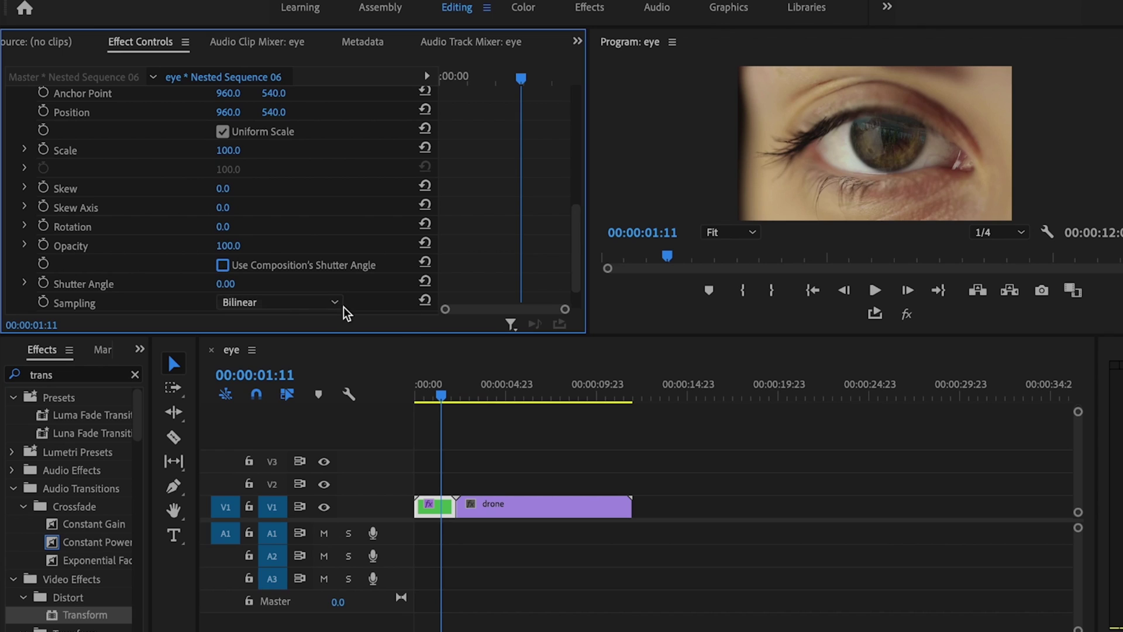
click(223, 284)
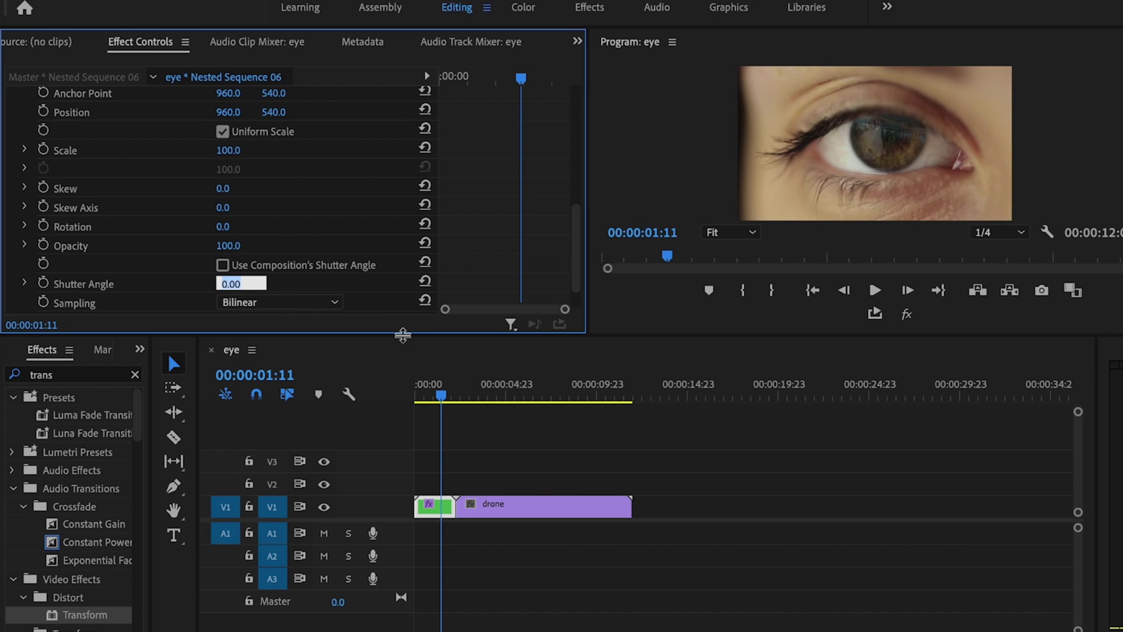
text(180)
key(Return)
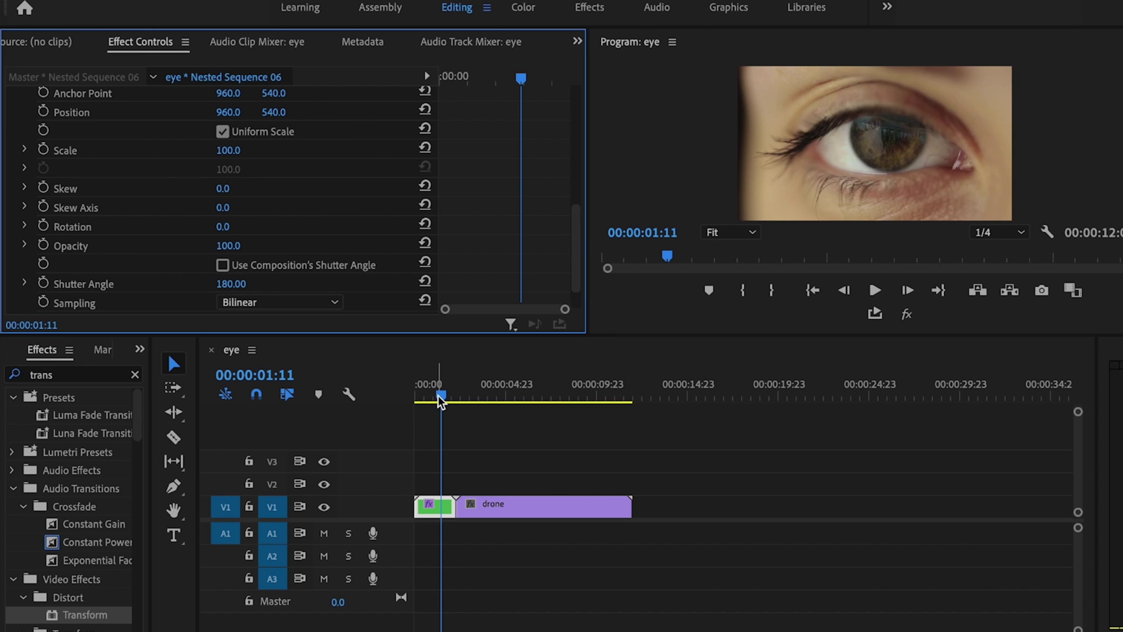
Step: Enable Position and Scale keyframes on the Transform at 00:00
drag(440, 401, 417, 398)
scroll(494, 241, up, 2)
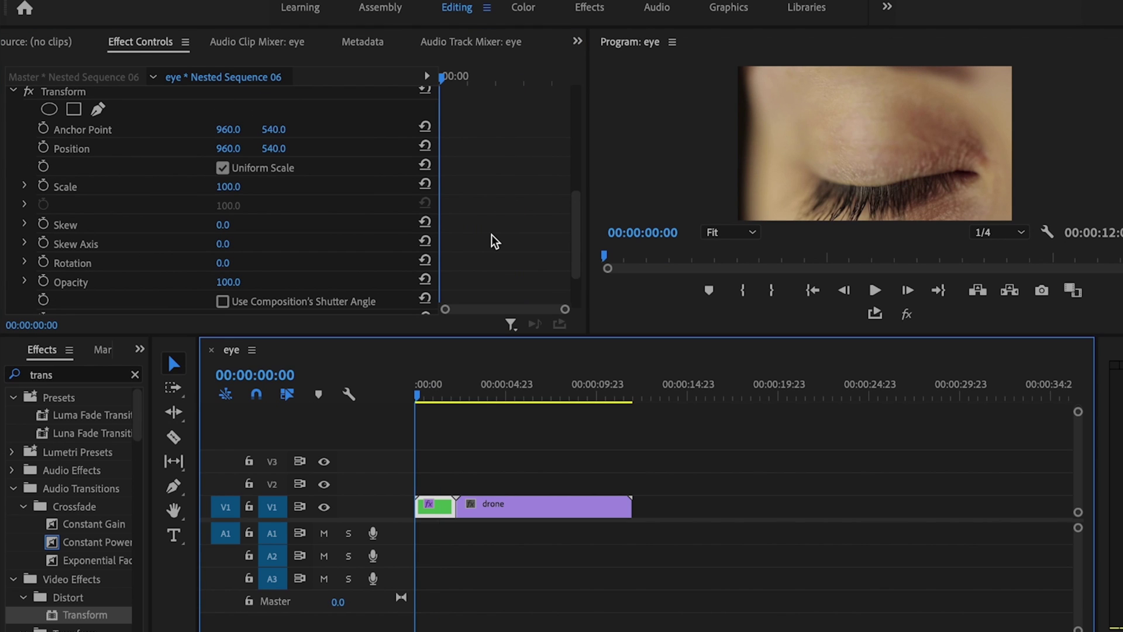
click(42, 148)
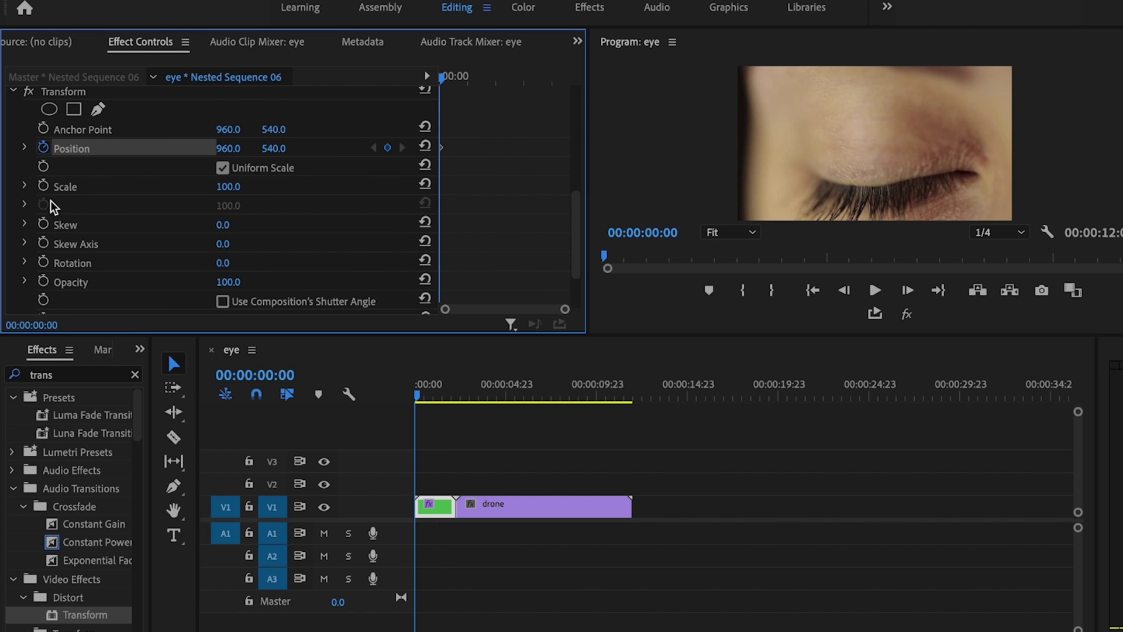
click(43, 187)
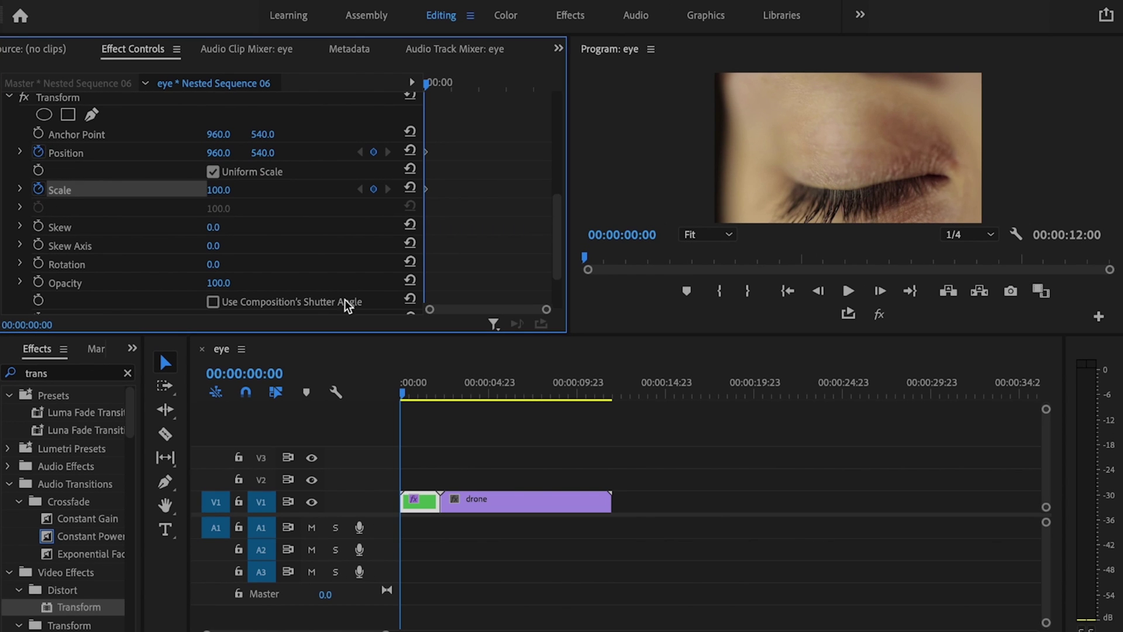
Step: Add hold keyframes at 01:18 (960, 540; Scale 100), then step to 02:07
drag(405, 395, 431, 396)
click(445, 177)
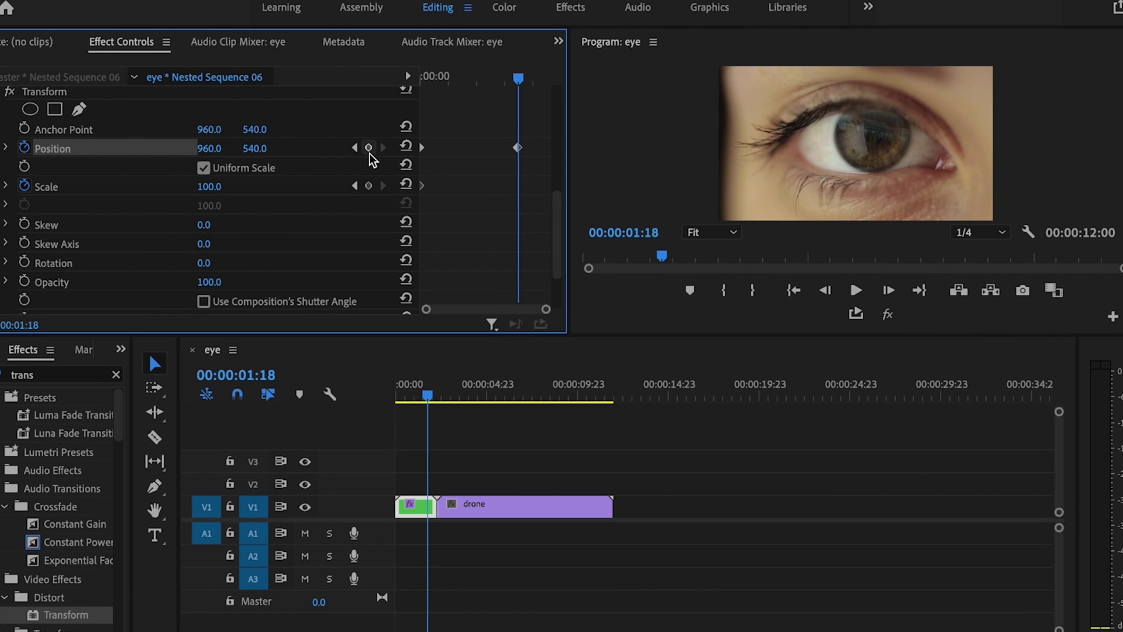
click(369, 186)
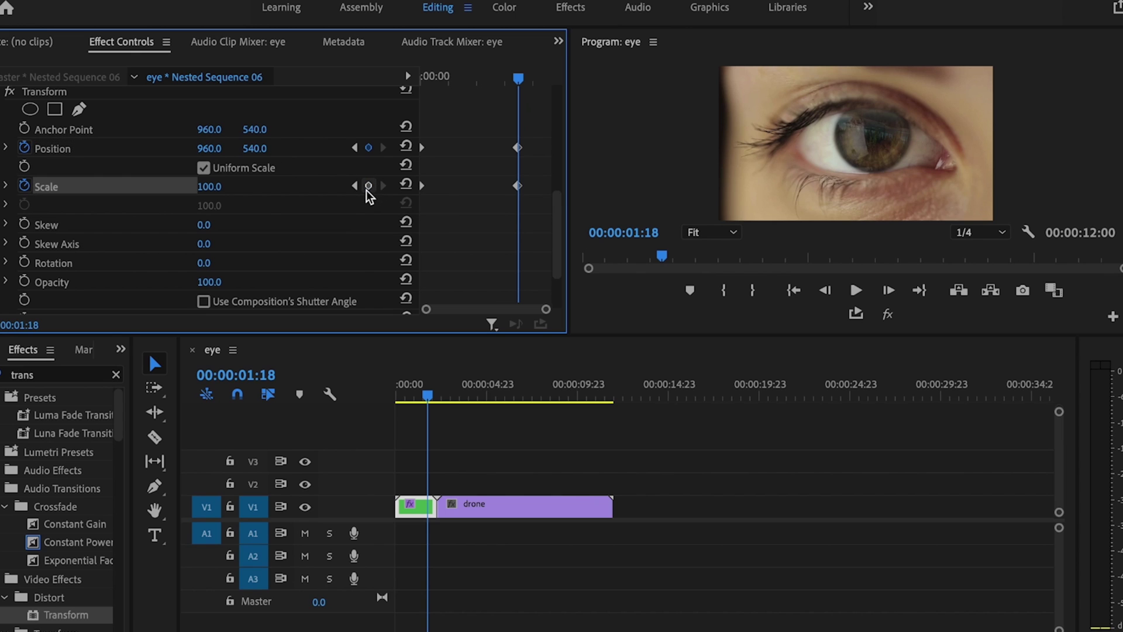
click(429, 398)
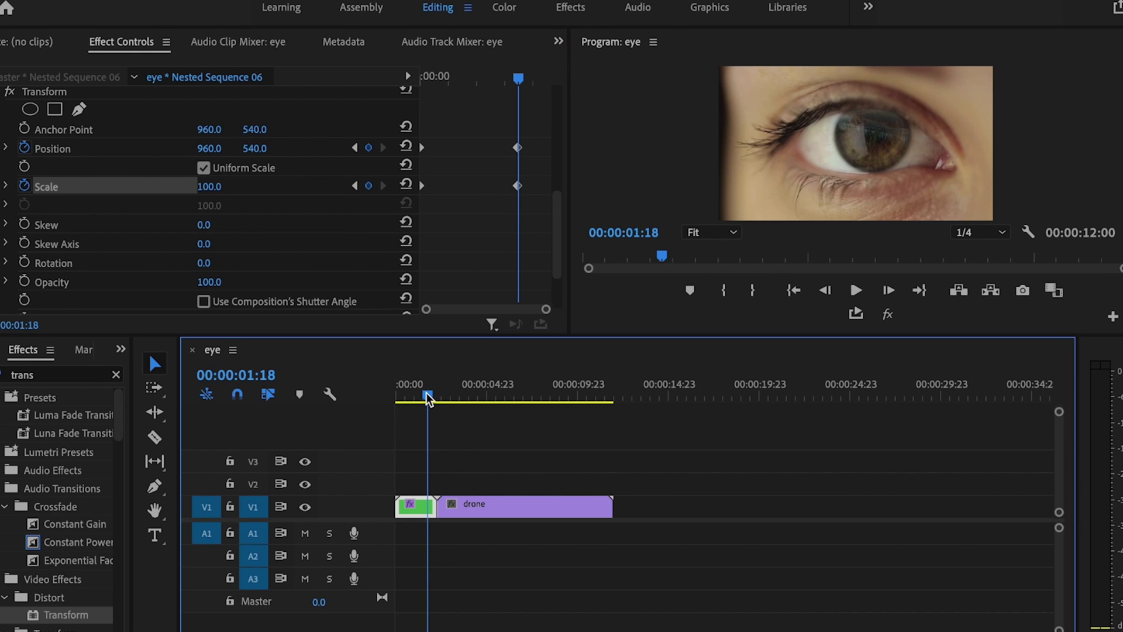
drag(429, 399, 436, 398)
key(Left)
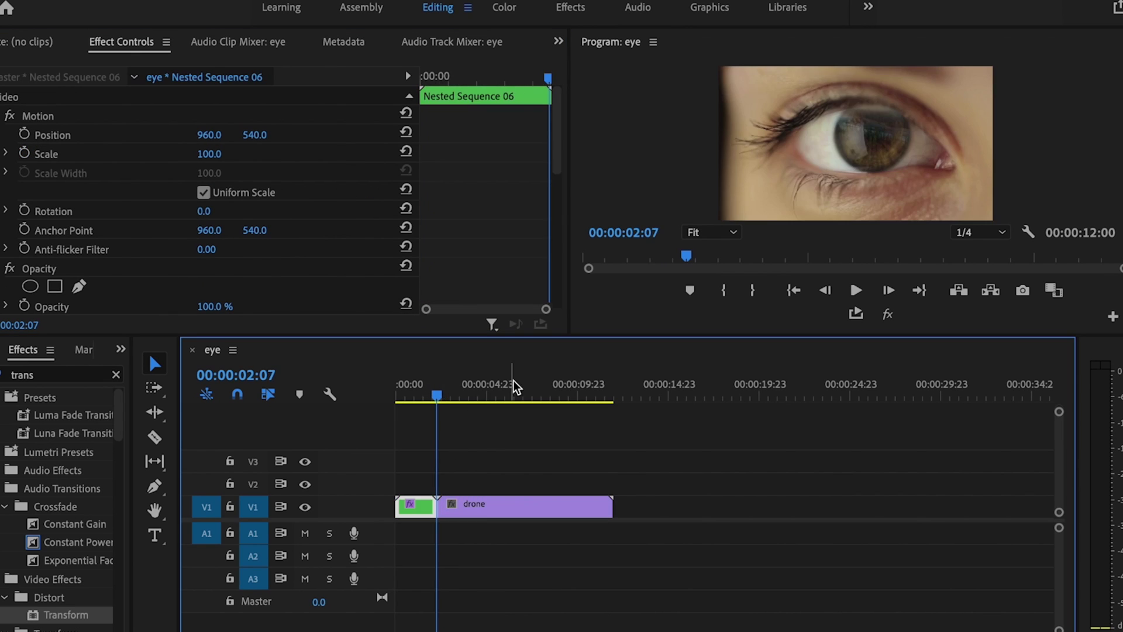
Step: At 02:07 scrub Transform Scale to 463 and Position to 377, 907 onto the pupil
scroll(537, 237, down, 6)
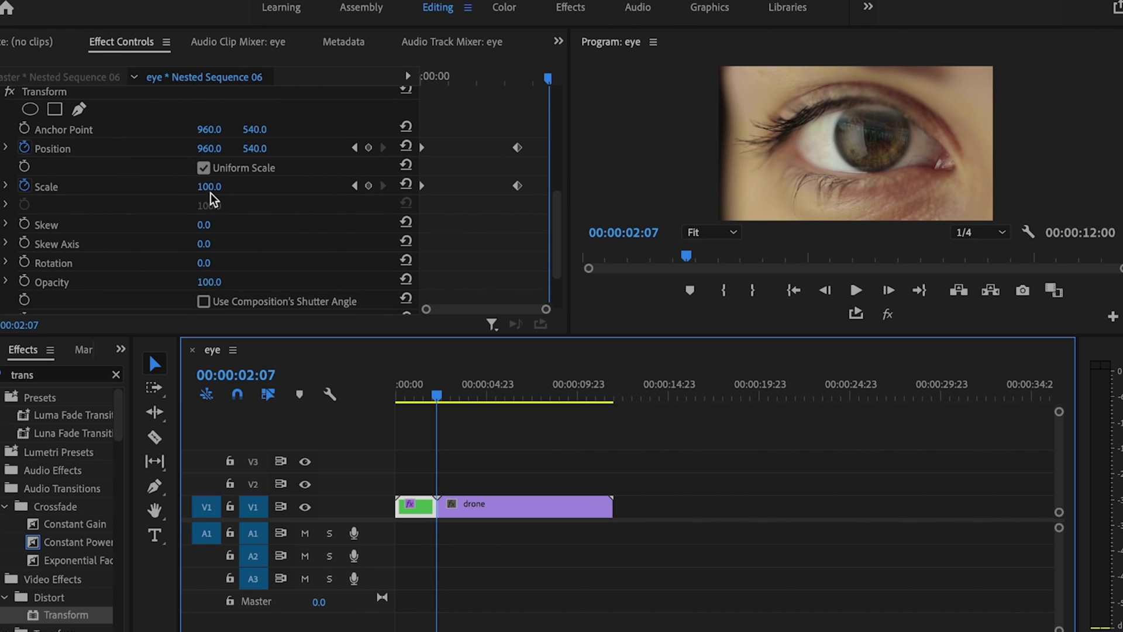
drag(210, 187, 310, 187)
drag(208, 148, 146, 148)
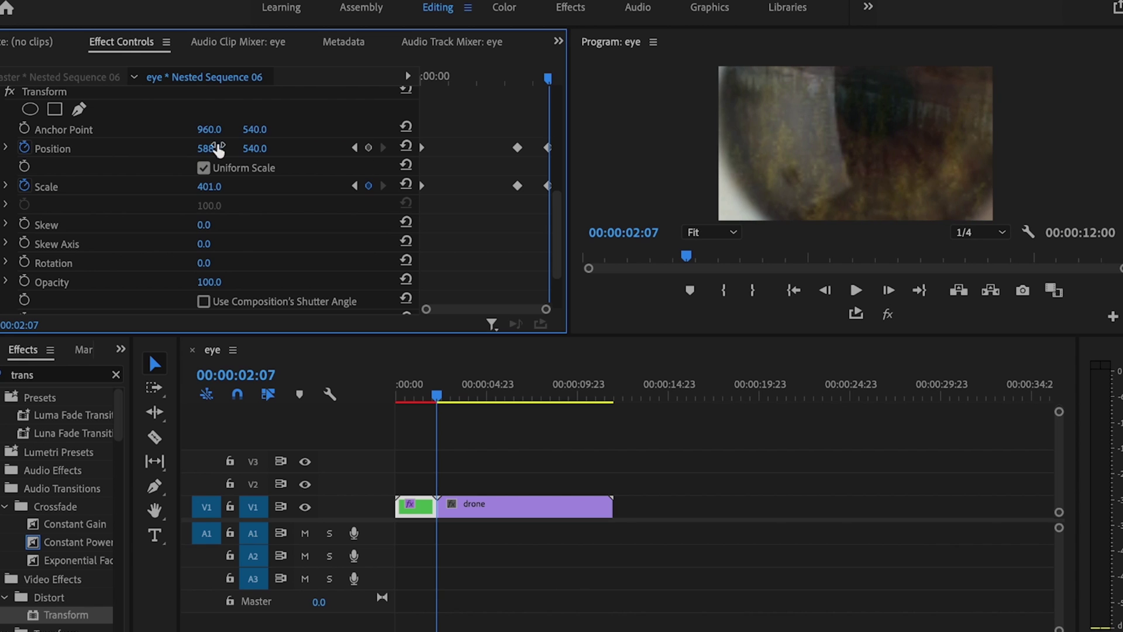
drag(255, 148, 293, 148)
drag(213, 186, 250, 186)
drag(209, 148, 162, 148)
drag(254, 148, 287, 148)
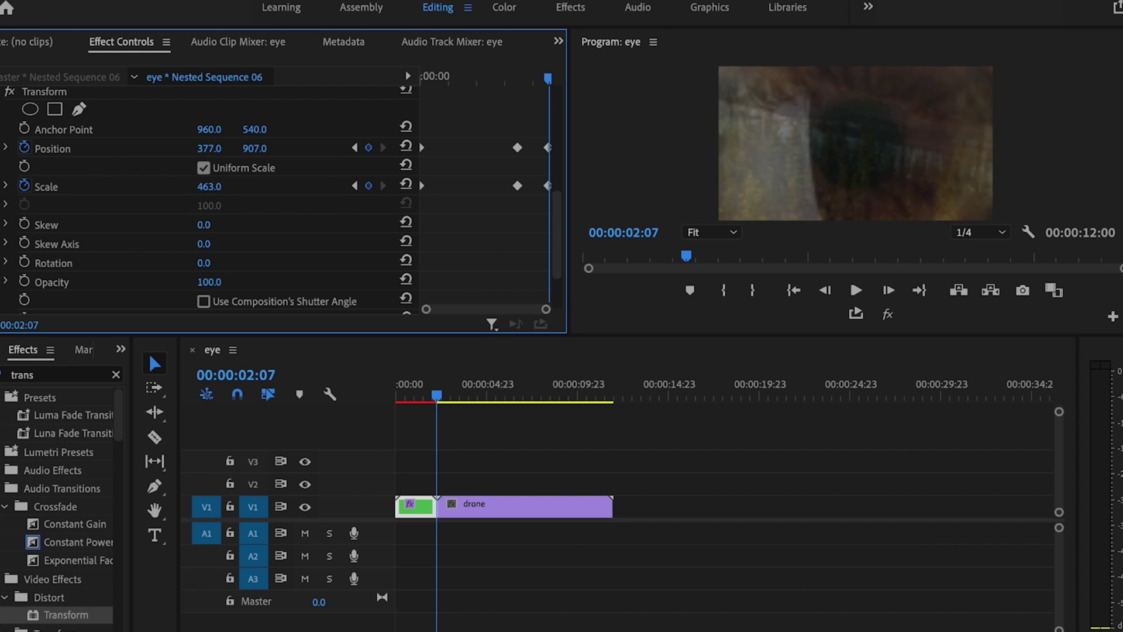
Step: Scrub the playhead back from 01:04 to preview the push-in
click(417, 397)
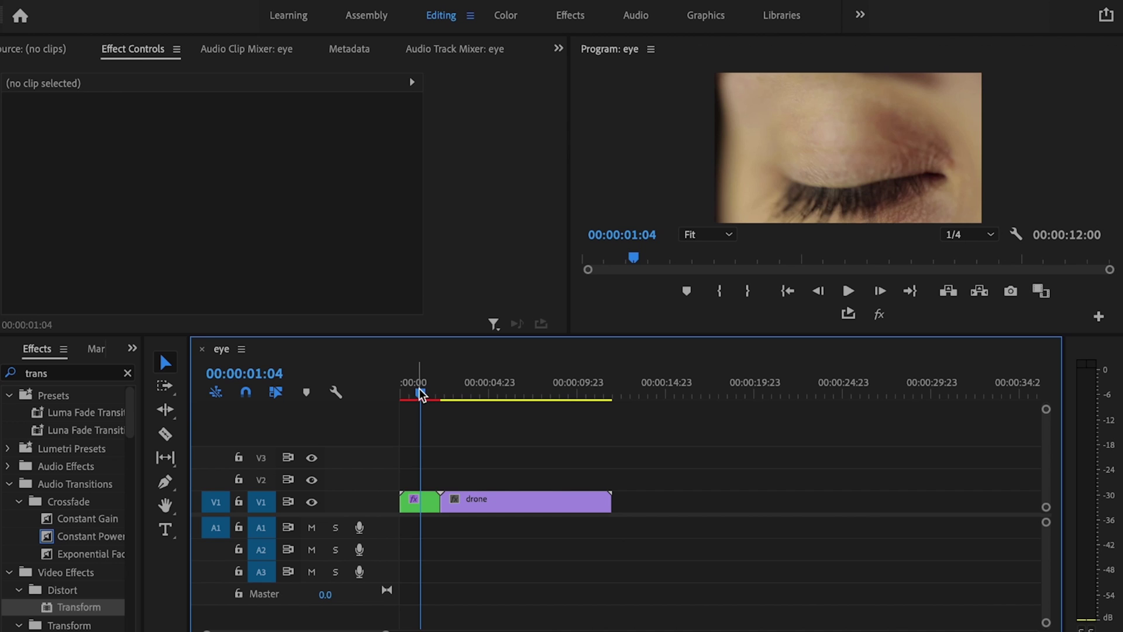
mouse_move(420, 395)
mouse_down()
mouse_move(406, 395)
mouse_move(462, 398)
mouse_move(419, 398)
mouse_move(441, 399)
mouse_move(428, 404)
mouse_up()
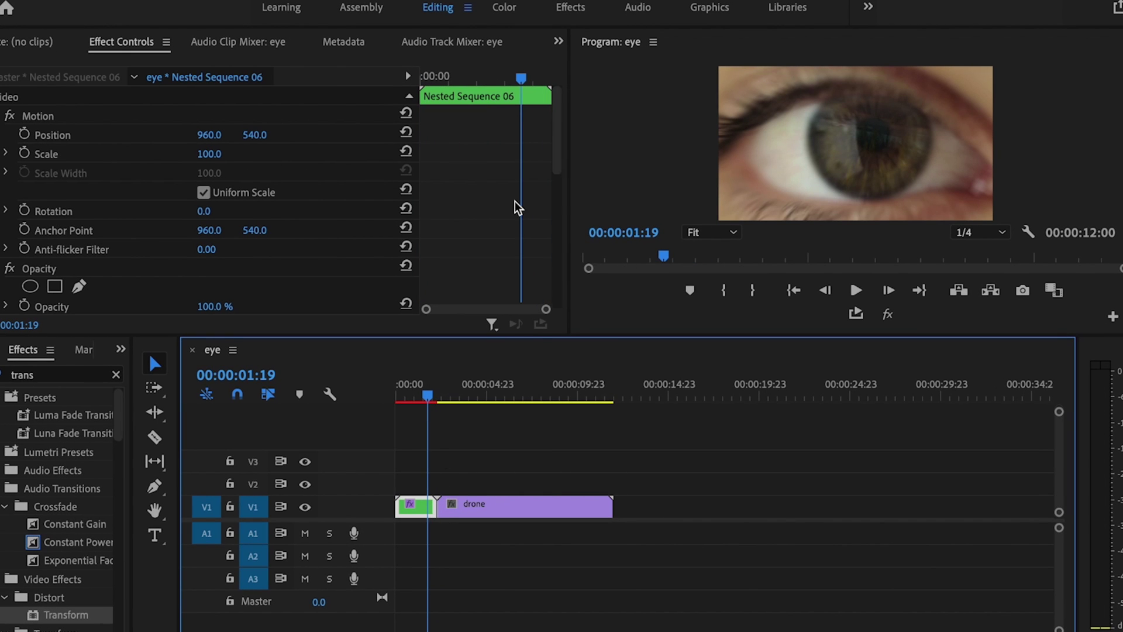
scroll(519, 205, down, 5)
Step: Drag the 01:18 Position and Scale keyframes right onto the playhead at 01:19
scroll(525, 243, up, 1)
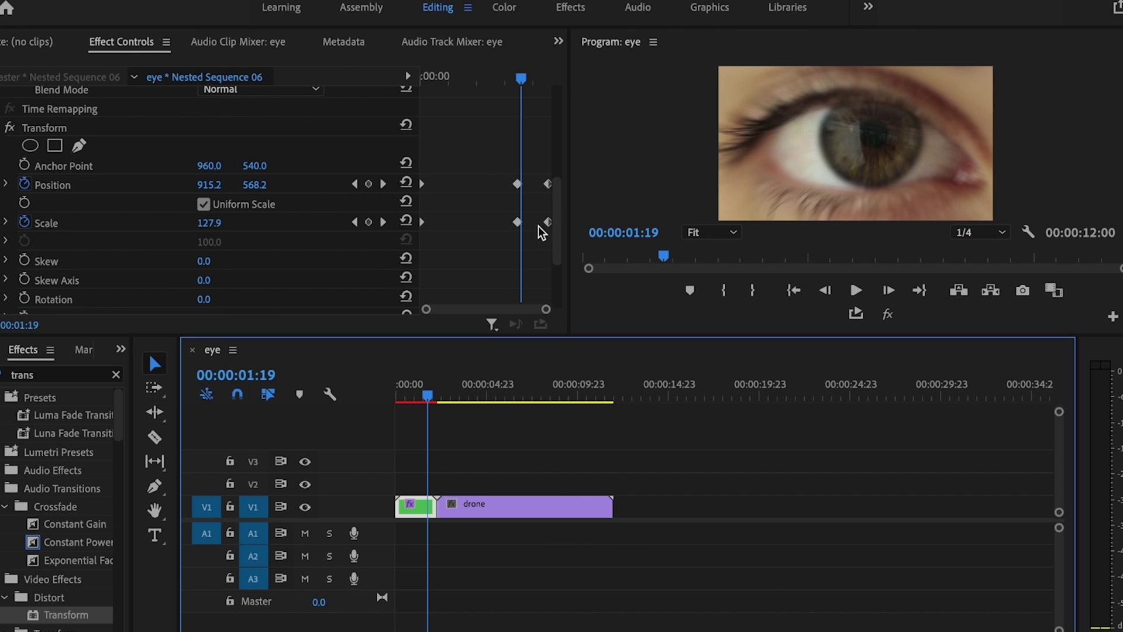
drag(490, 166, 525, 237)
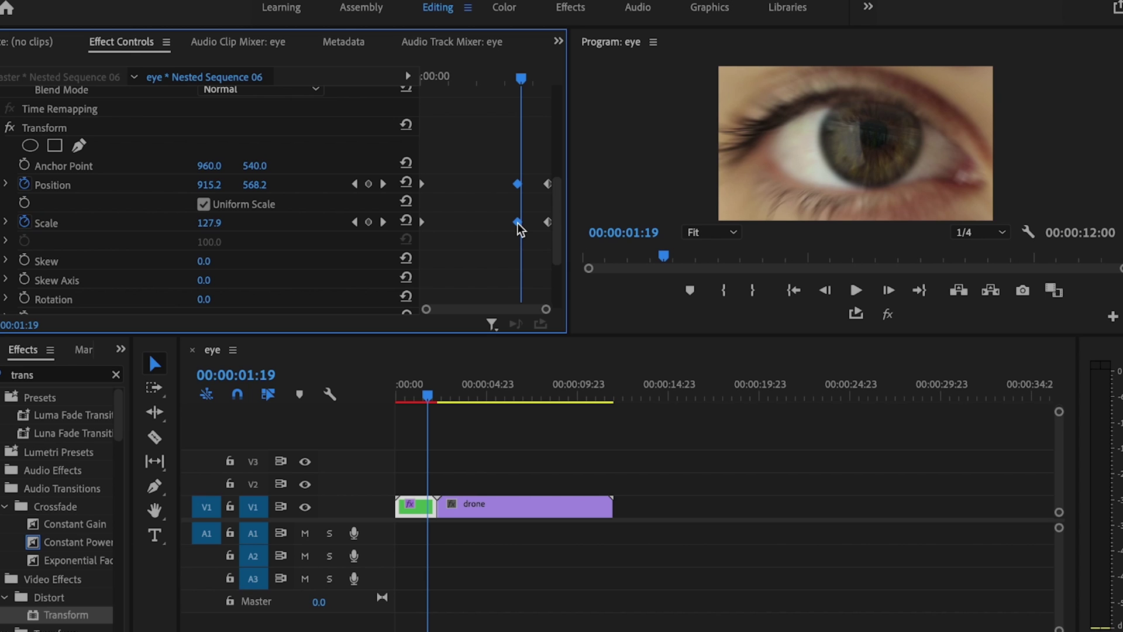
drag(517, 223, 529, 228)
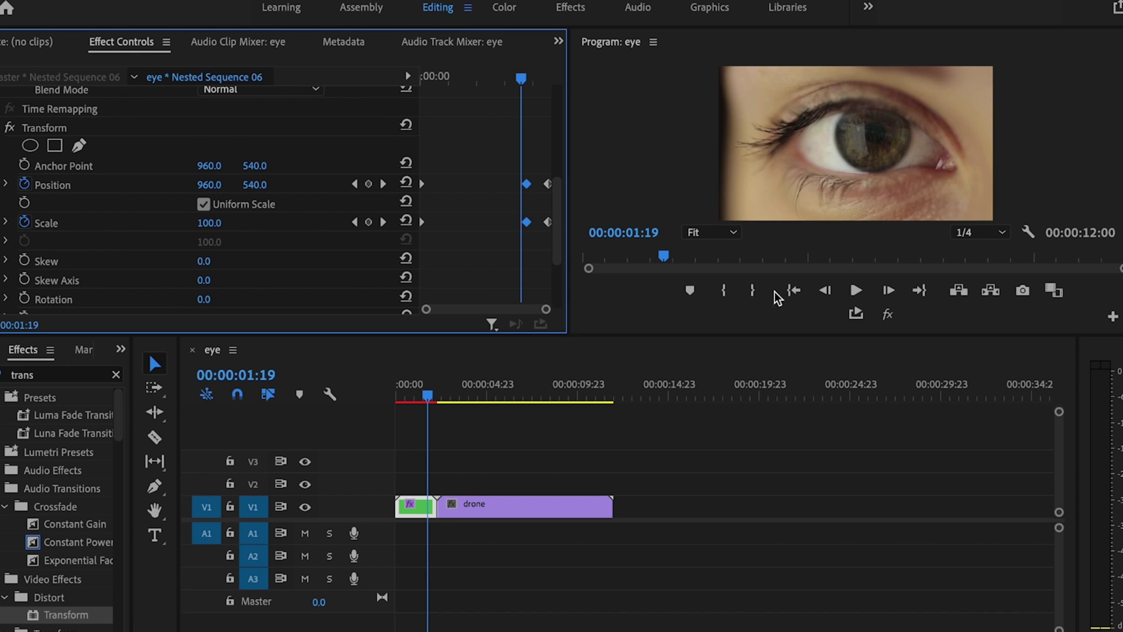